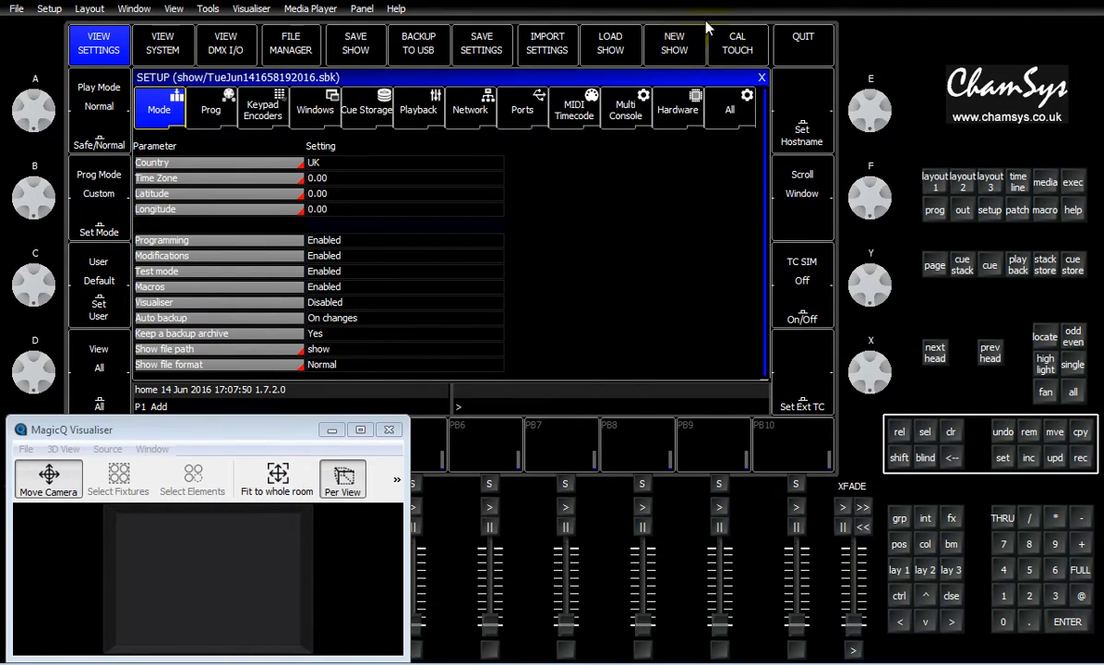
Start a new show, erasing the current one from memory, with the Normal (live) programming mode.
{"action": "left_click", "coordinate": [667, 55]}
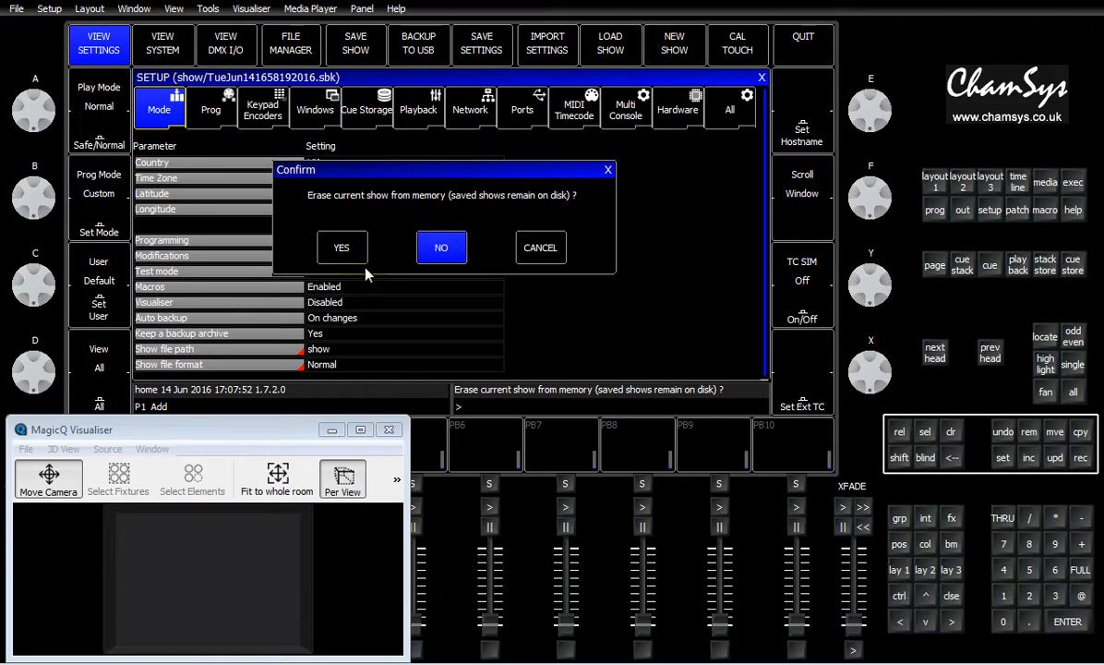
{"action": "left_click", "coordinate": [341, 256]}
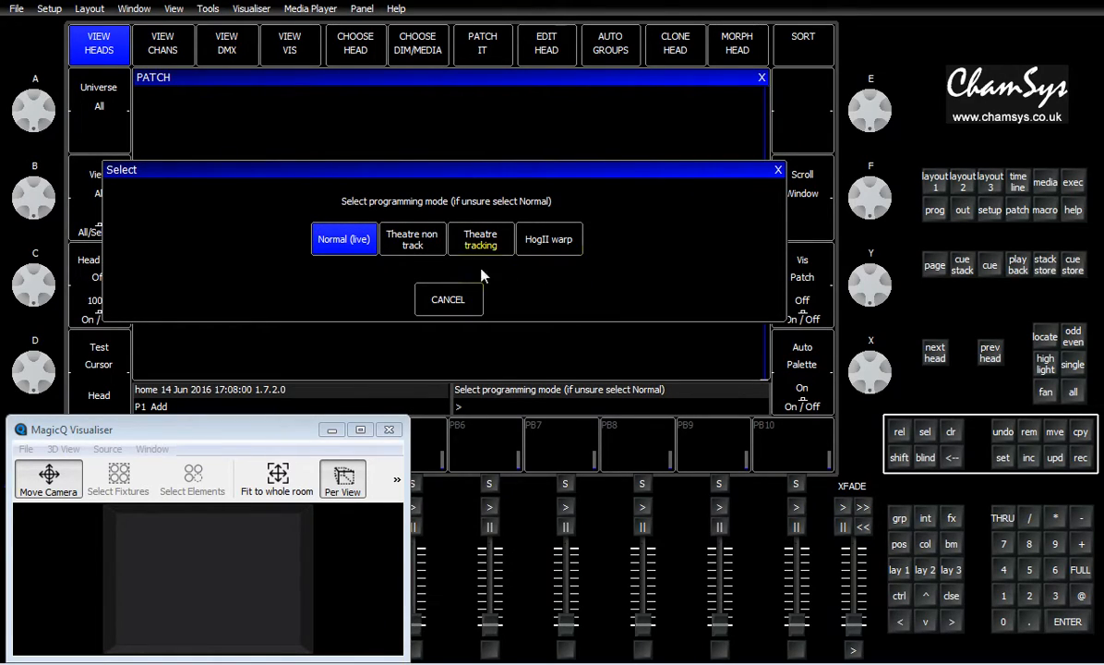
{"action": "left_click", "coordinate": [346, 247]}
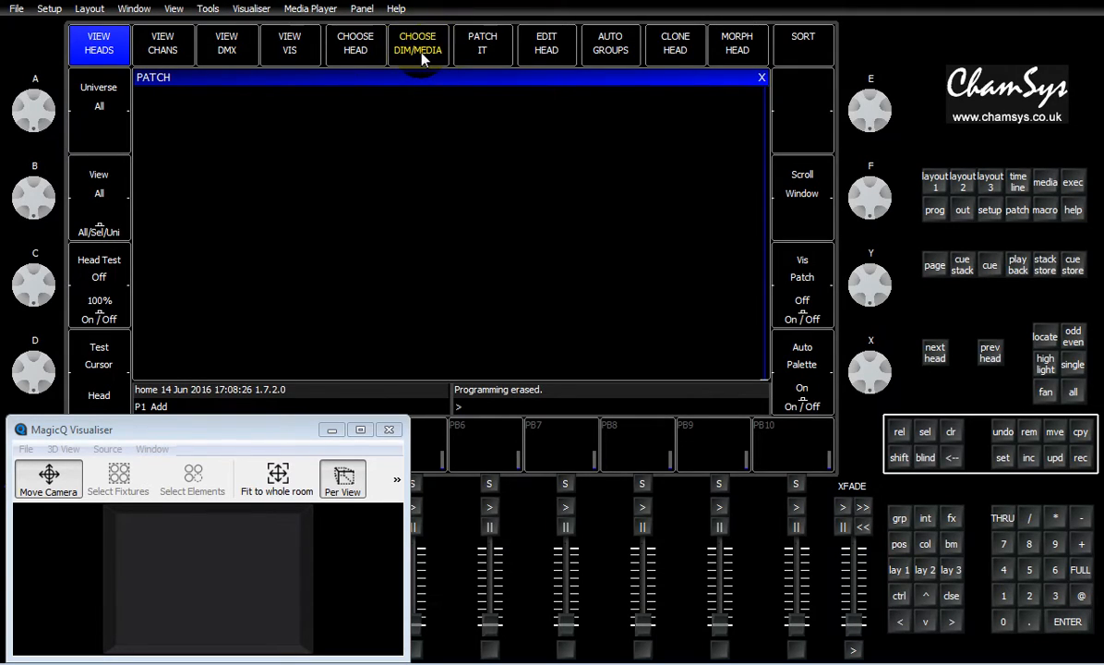
Choose the Generic Dimmer head and patch 10 of them, auto-inserting the heads into the visualiser.
{"action": "key", "text": "shift"}
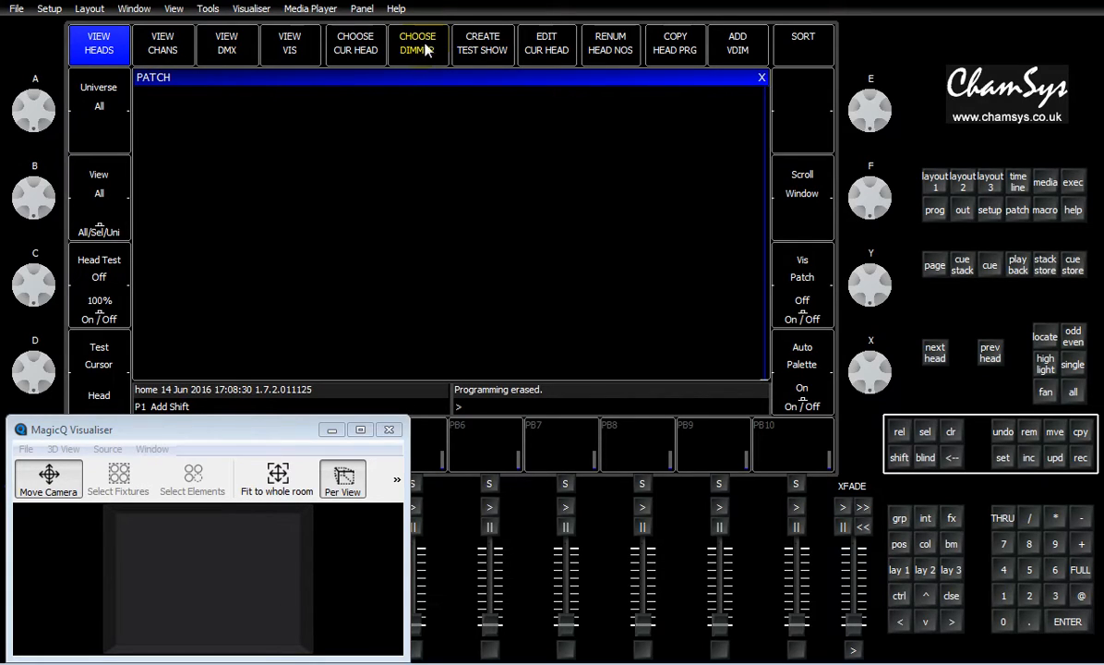
{"action": "left_click", "coordinate": [420, 51]}
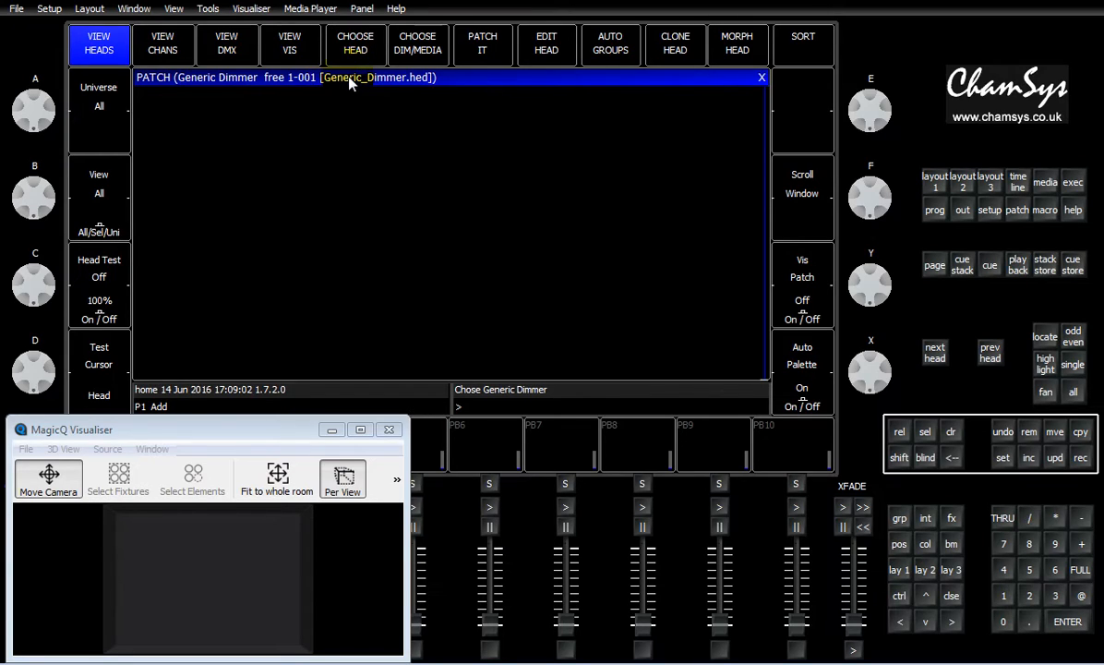
{"action": "left_click", "coordinate": [1007, 598]}
{"action": "left_click", "coordinate": [1005, 622]}
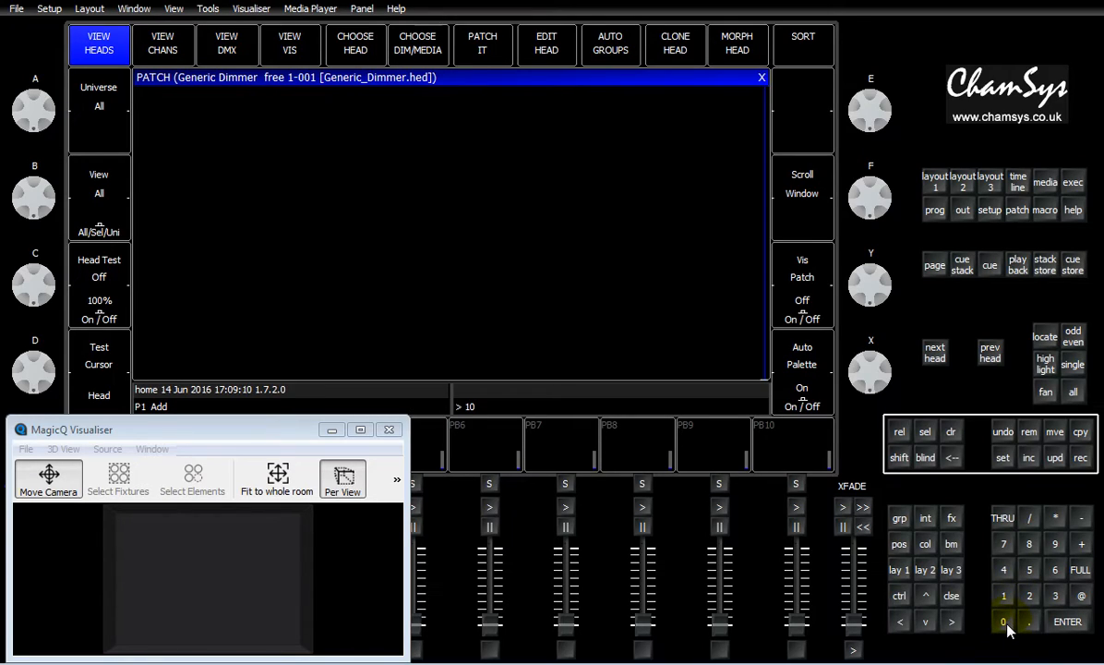
{"action": "left_click", "coordinate": [500, 56]}
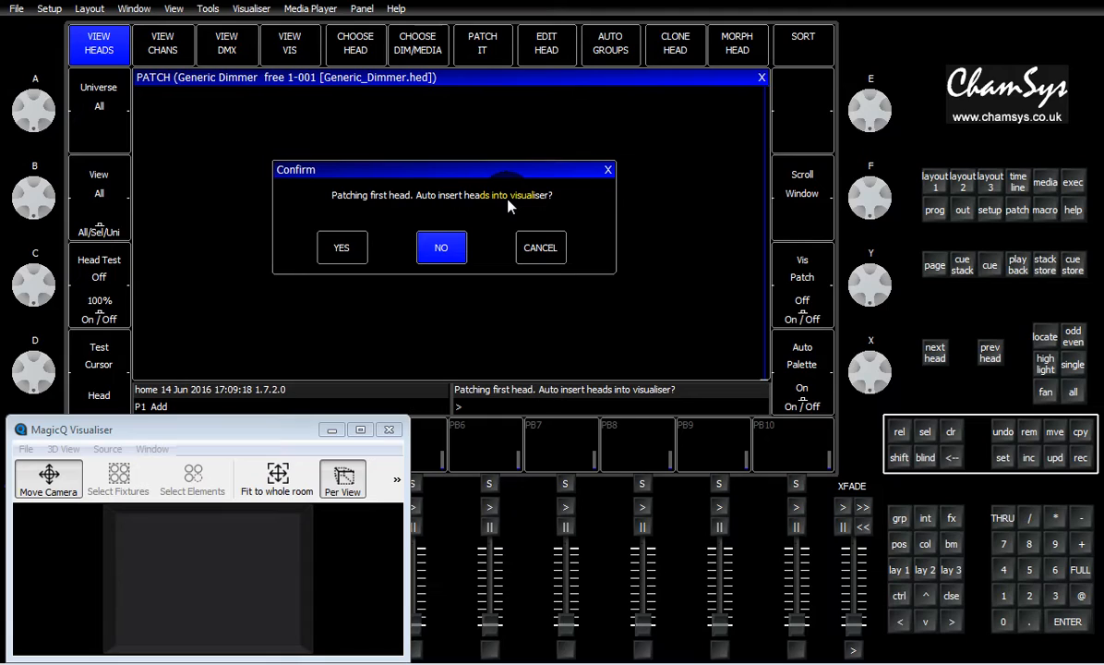
{"action": "left_click", "coordinate": [342, 249]}
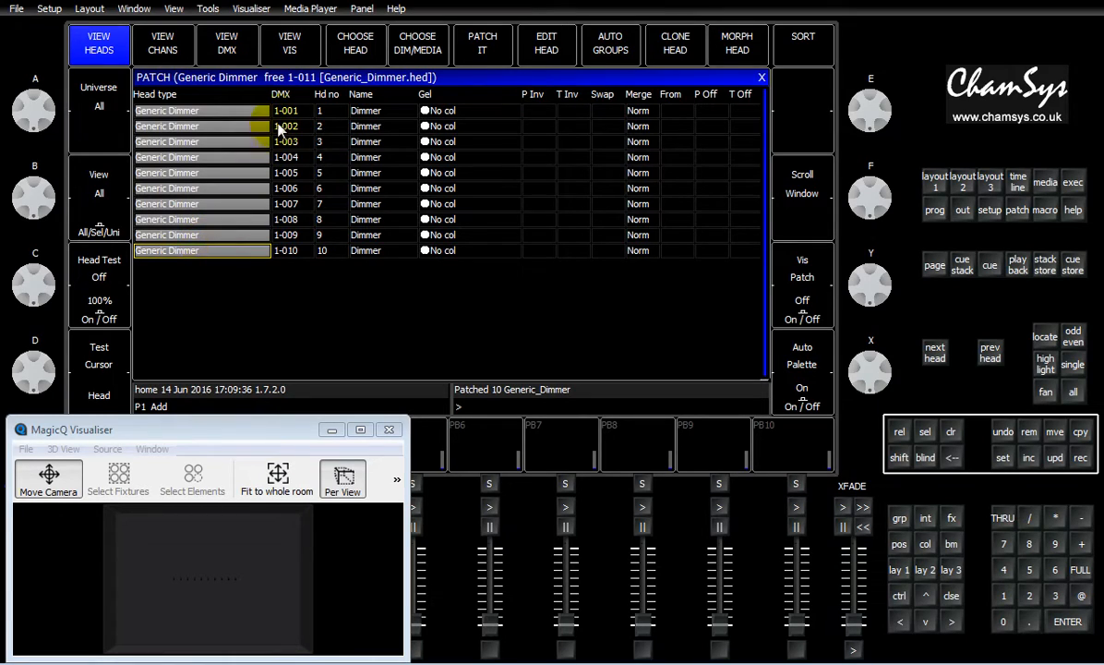
{"action": "left_click_drag", "start_coordinate": [281, 111], "coordinate": [277, 245]}
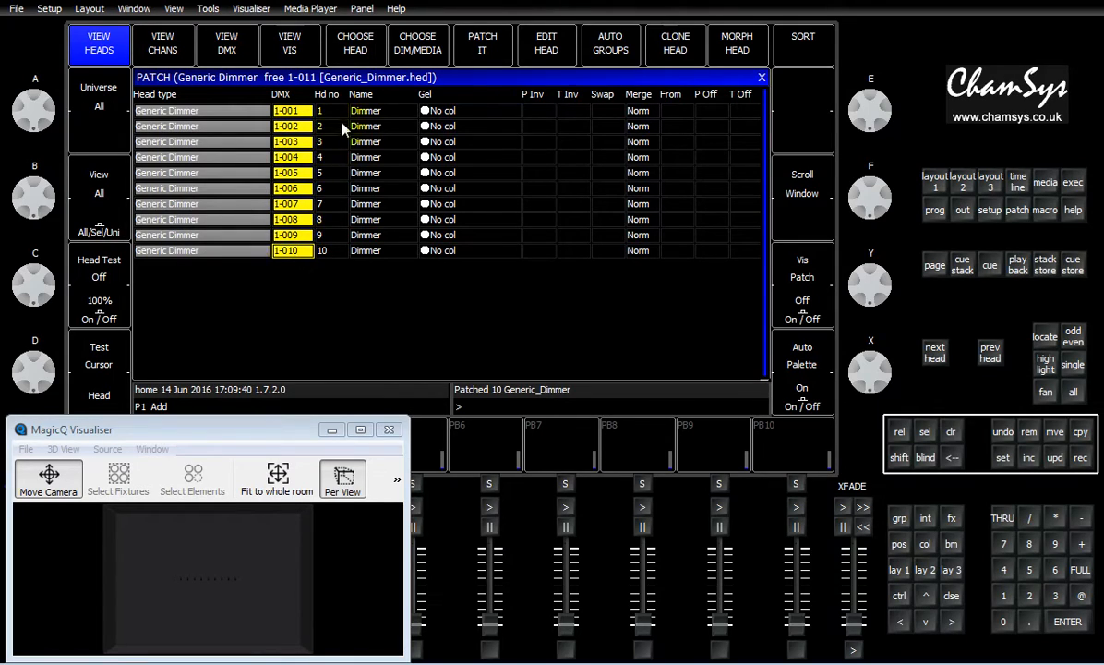
{"action": "left_click_drag", "start_coordinate": [343, 113], "coordinate": [343, 258]}
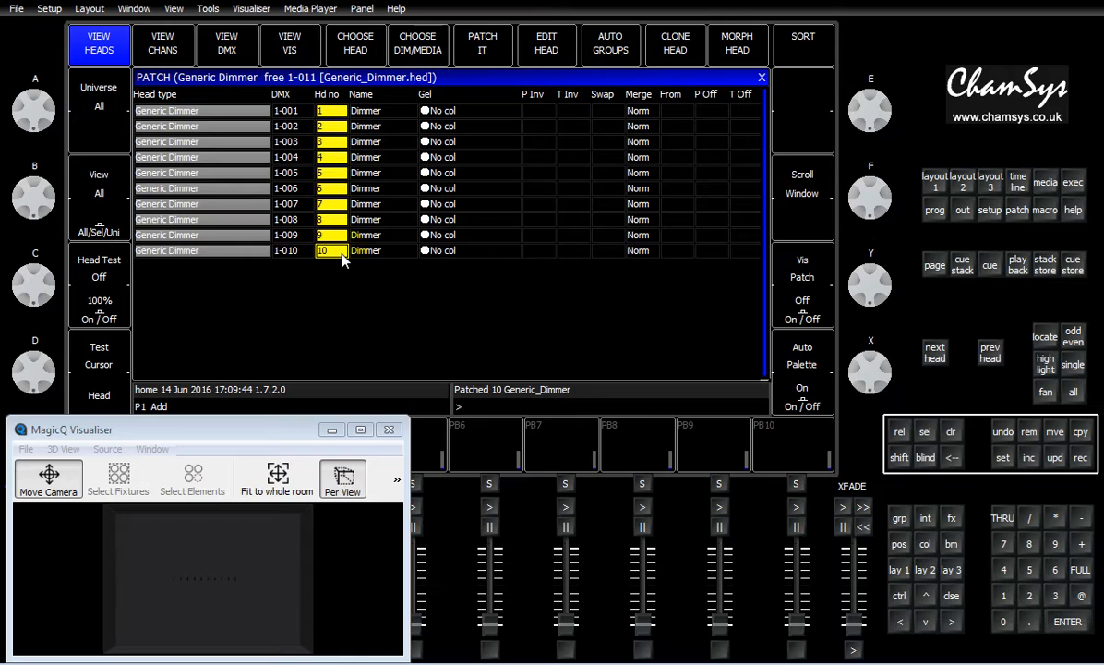
{"action": "left_click", "coordinate": [286, 112]}
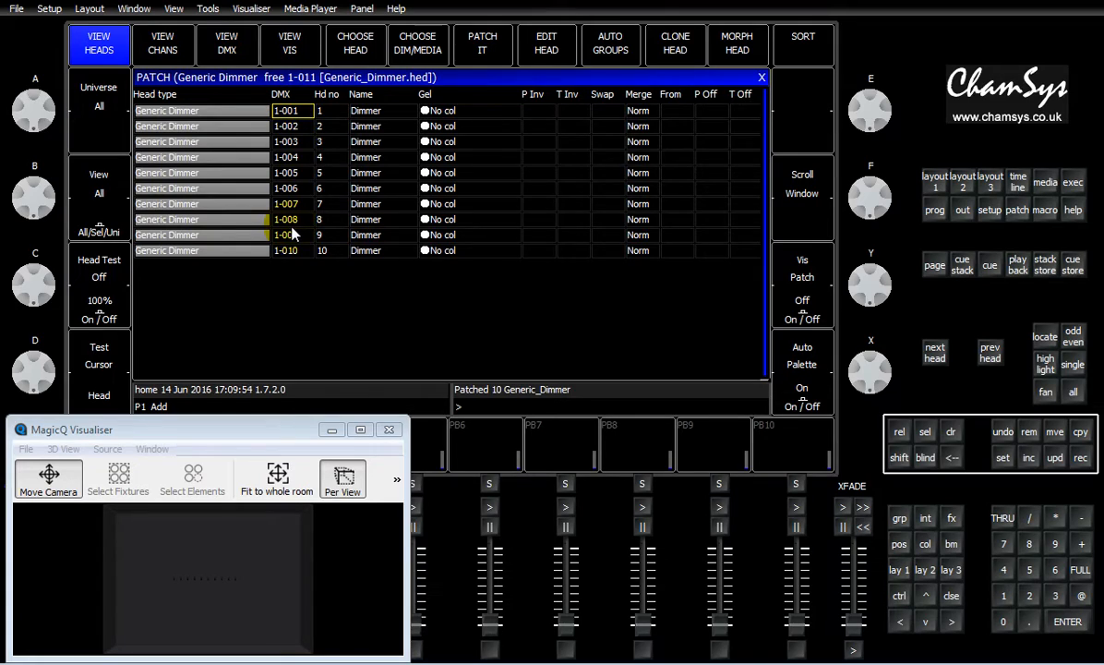
Readdress all ten dimmers starting at DMX 2.5, and set their start address back to 1.
{"action": "left_click", "coordinate": [287, 98]}
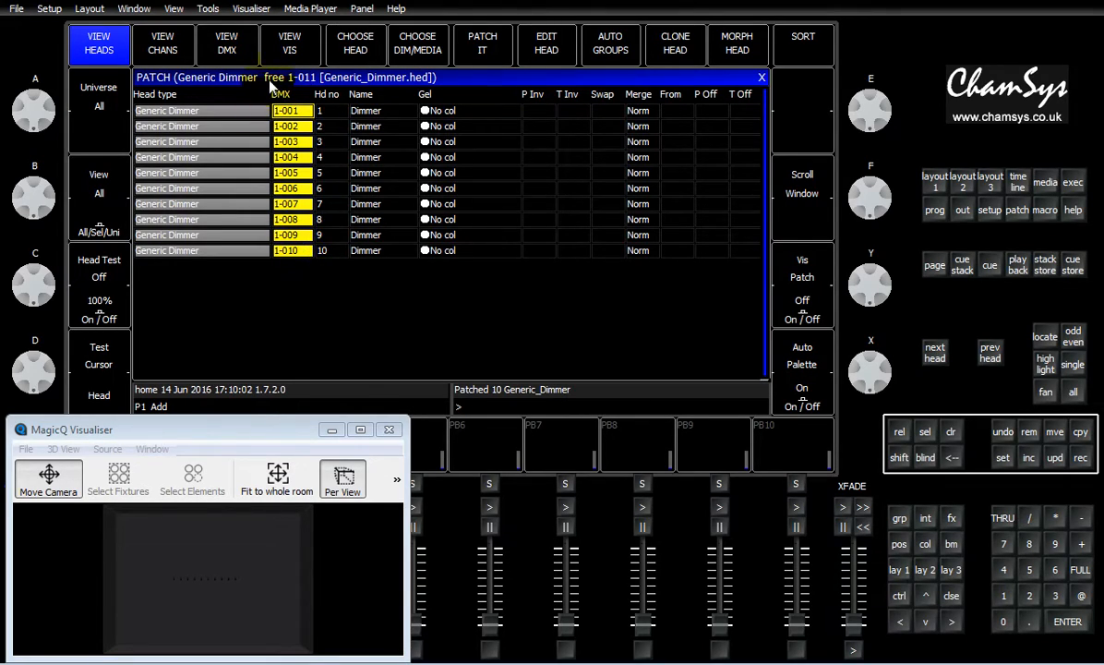
{"action": "left_click", "coordinate": [1030, 596]}
{"action": "left_click", "coordinate": [1029, 622]}
{"action": "left_click", "coordinate": [1030, 570]}
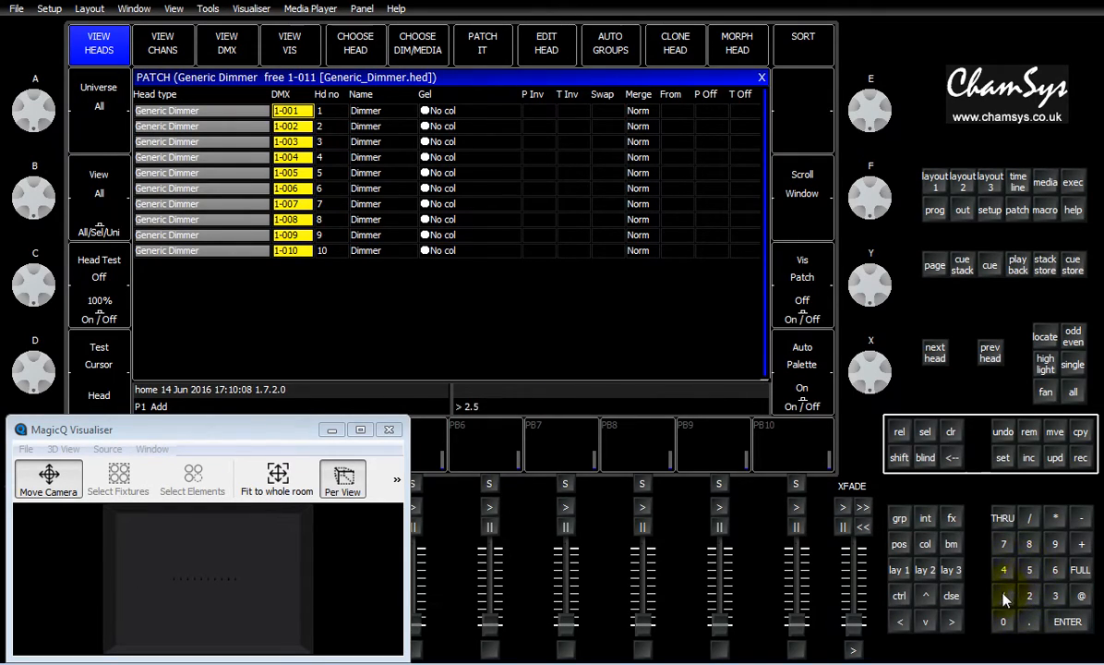
{"action": "left_click", "coordinate": [1067, 621]}
{"action": "left_click", "coordinate": [1005, 596]}
{"action": "left_click", "coordinate": [1068, 622]}
Renumber the head numbers of all ten dimmers starting at 101.
{"action": "left_click", "coordinate": [313, 92]}
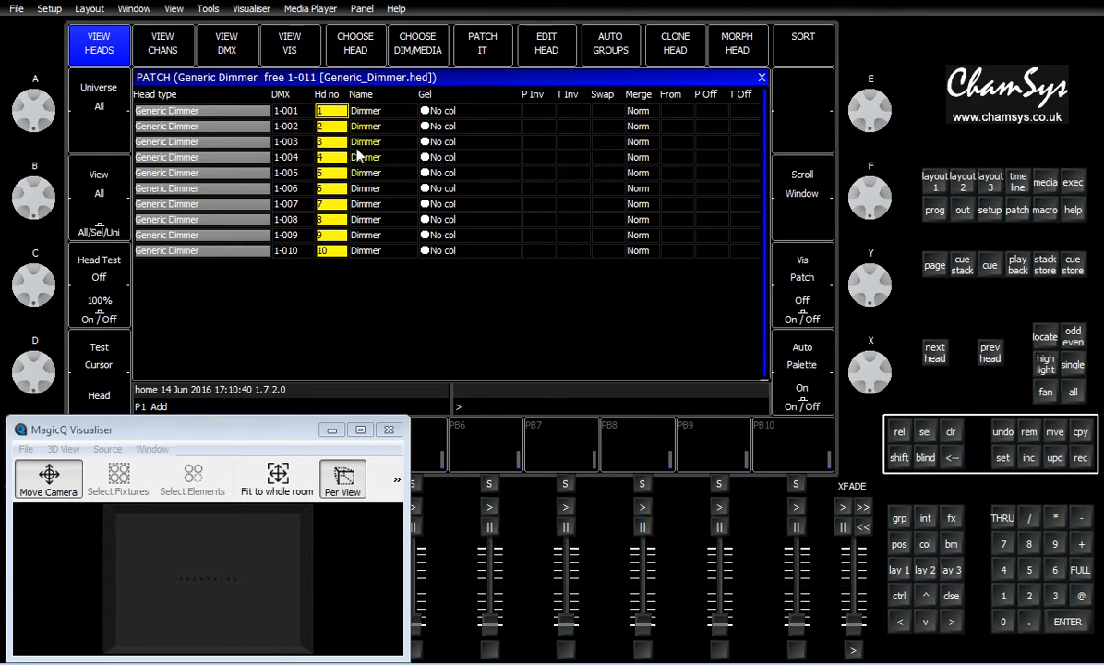
{"action": "left_click", "coordinate": [1004, 599]}
{"action": "left_click", "coordinate": [1005, 624]}
{"action": "left_click", "coordinate": [1004, 598]}
{"action": "left_click", "coordinate": [1068, 622]}
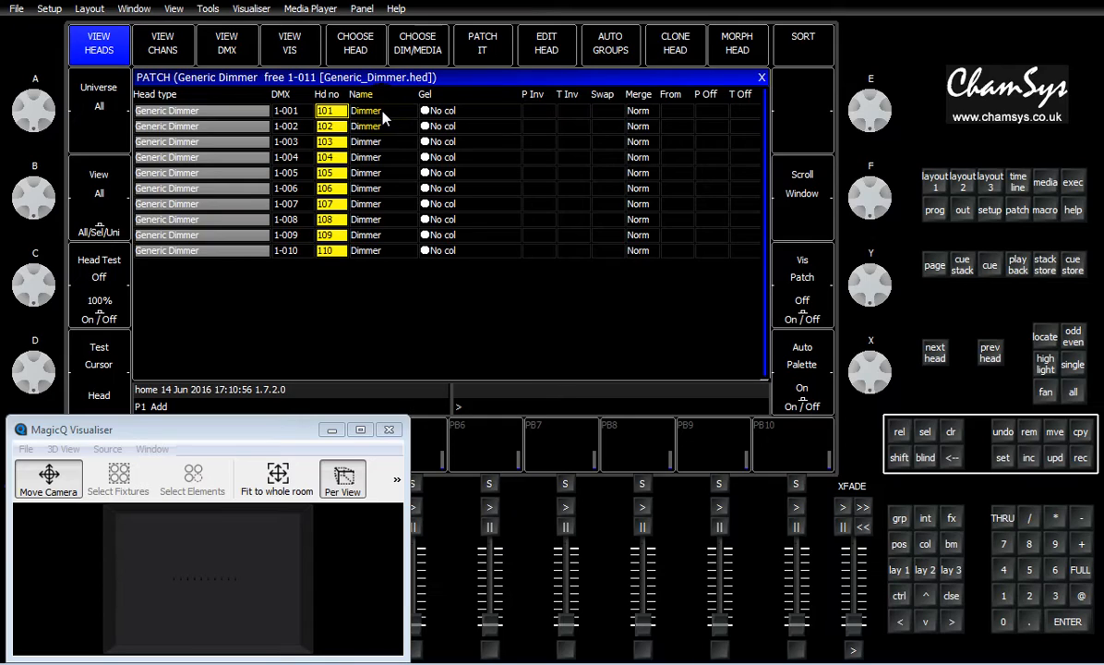
Name heads 101 to 104 "acl".
{"action": "left_click_drag", "start_coordinate": [385, 114], "coordinate": [381, 158]}
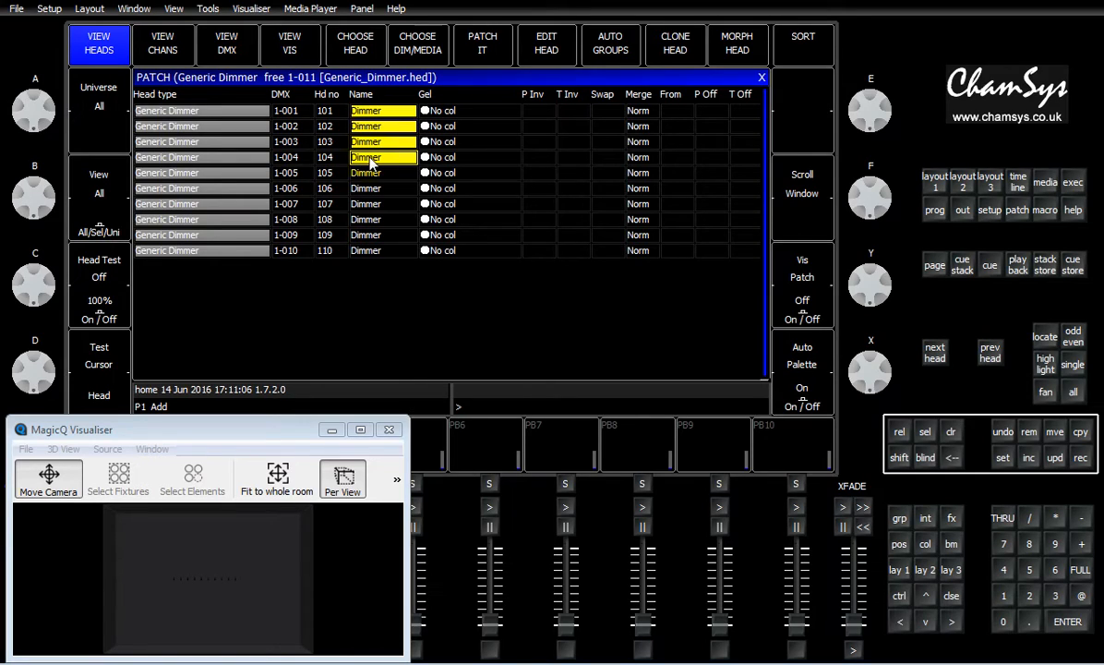
{"action": "left_click", "coordinate": [531, 405]}
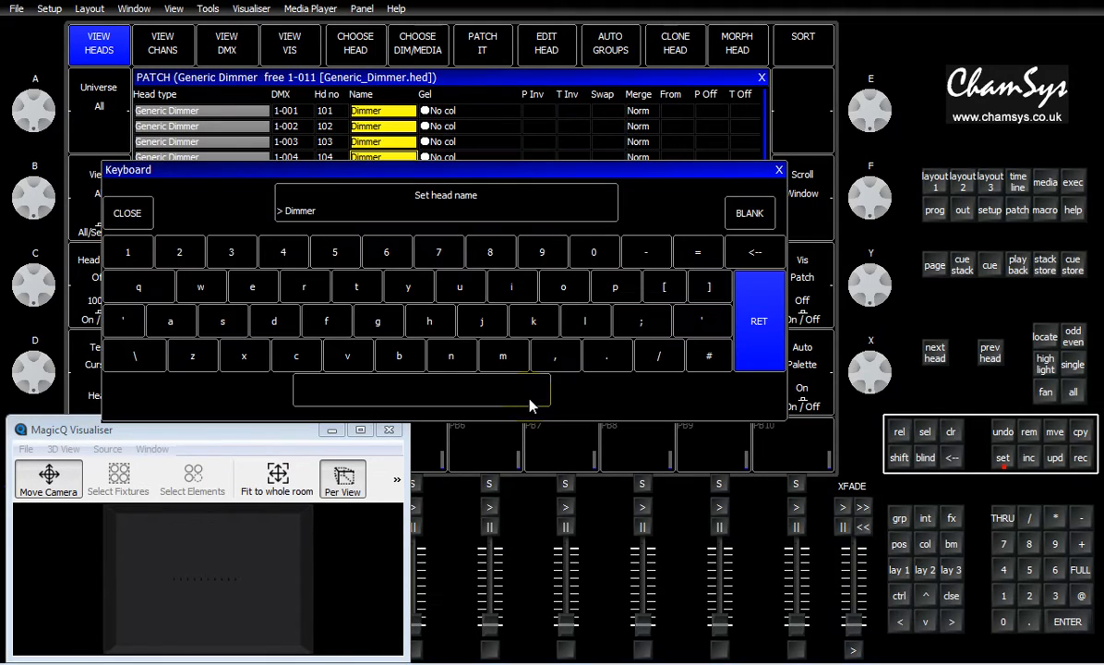
{"action": "left_click", "coordinate": [749, 213]}
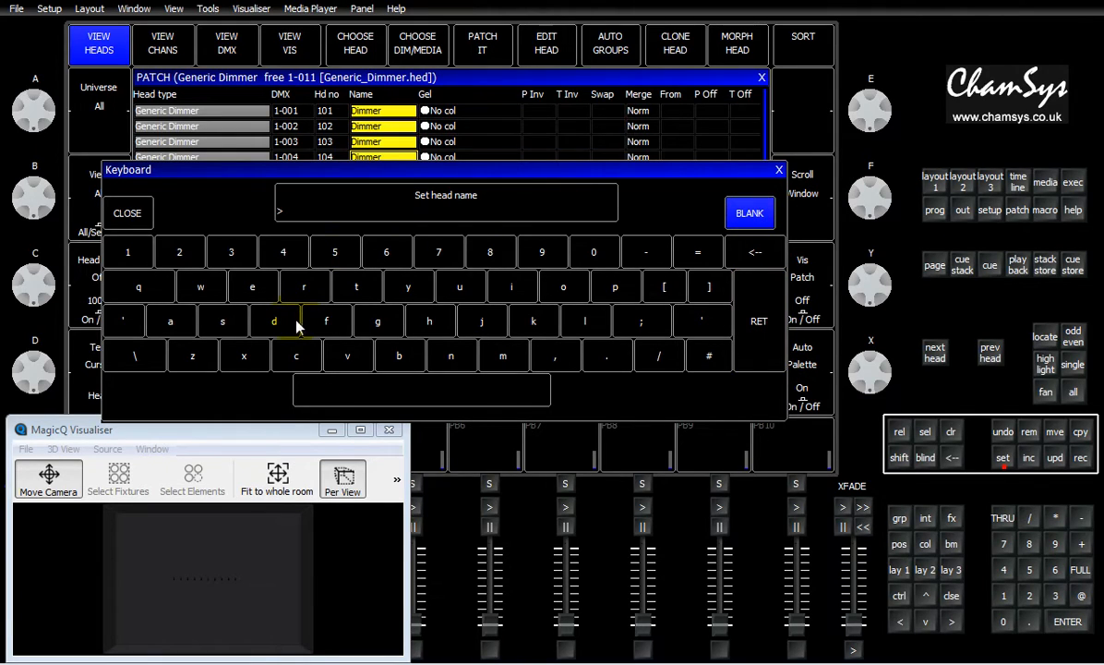
{"action": "left_click", "coordinate": [170, 321]}
{"action": "left_click", "coordinate": [295, 355]}
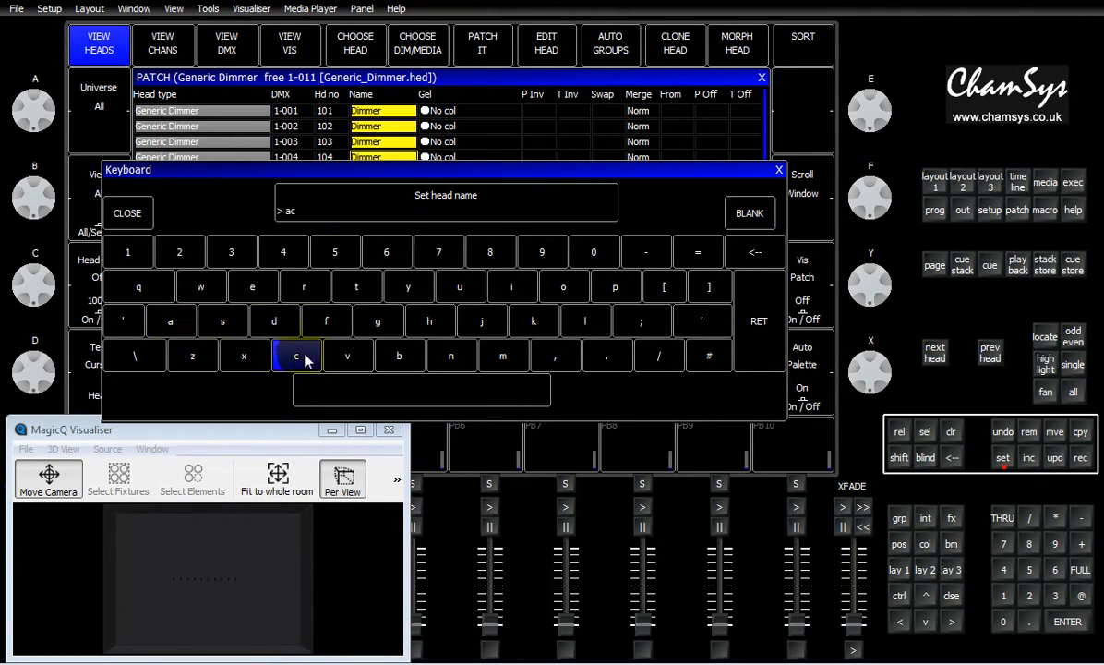
{"action": "left_click", "coordinate": [586, 327]}
{"action": "left_click", "coordinate": [755, 320]}
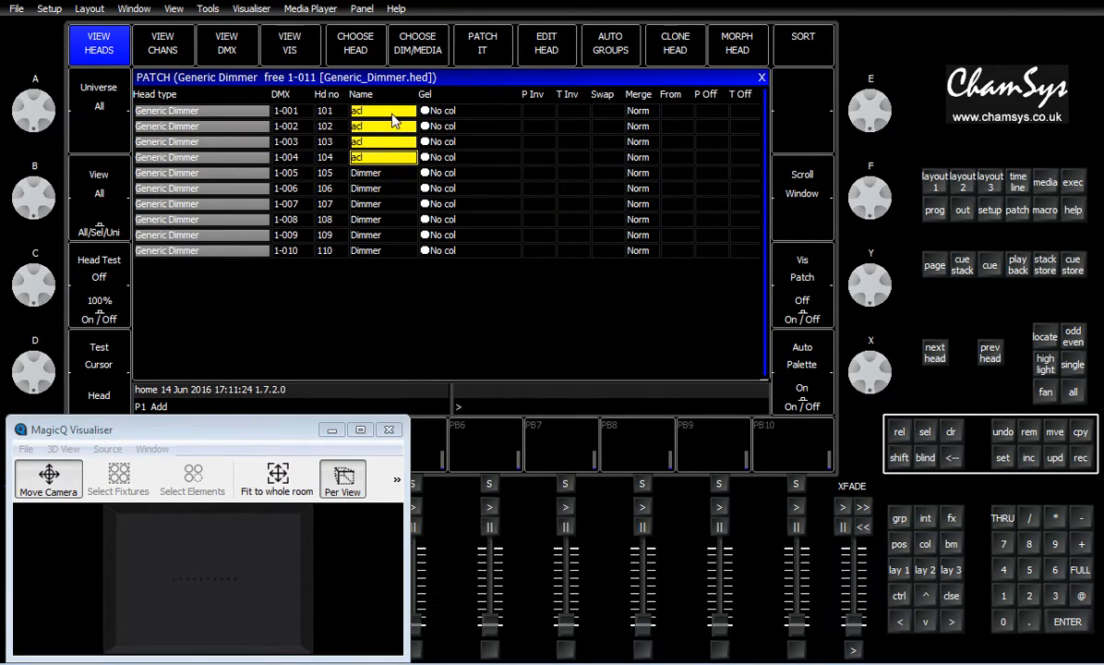
Name heads 105 to 108 "par".
{"action": "left_click_drag", "start_coordinate": [388, 175], "coordinate": [388, 221]}
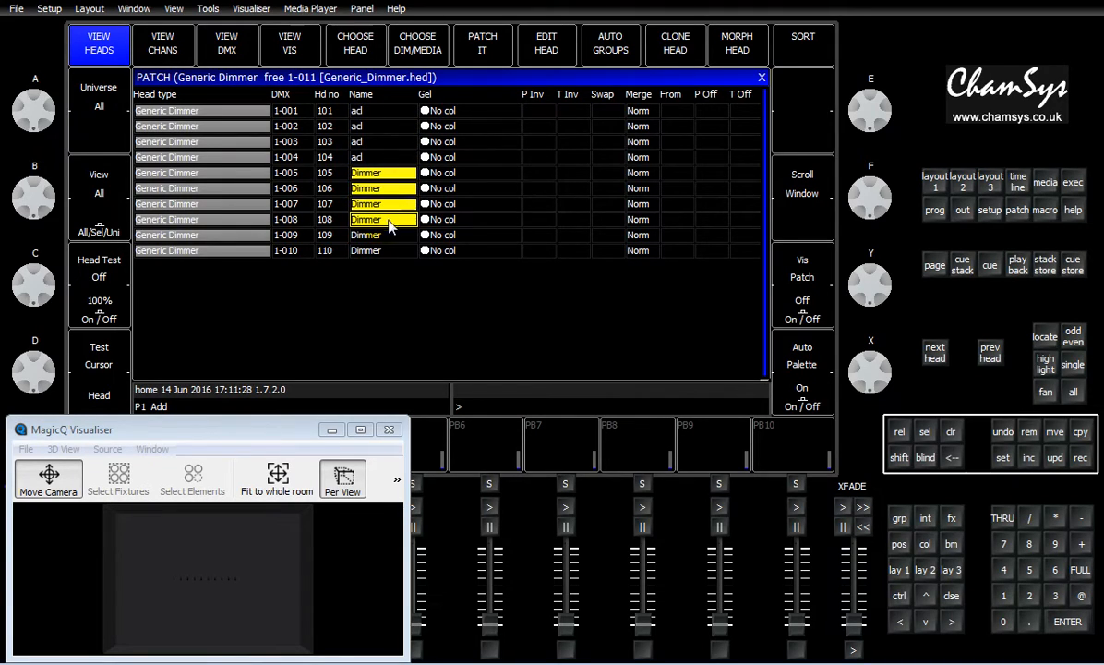
{"action": "left_click", "coordinate": [475, 399]}
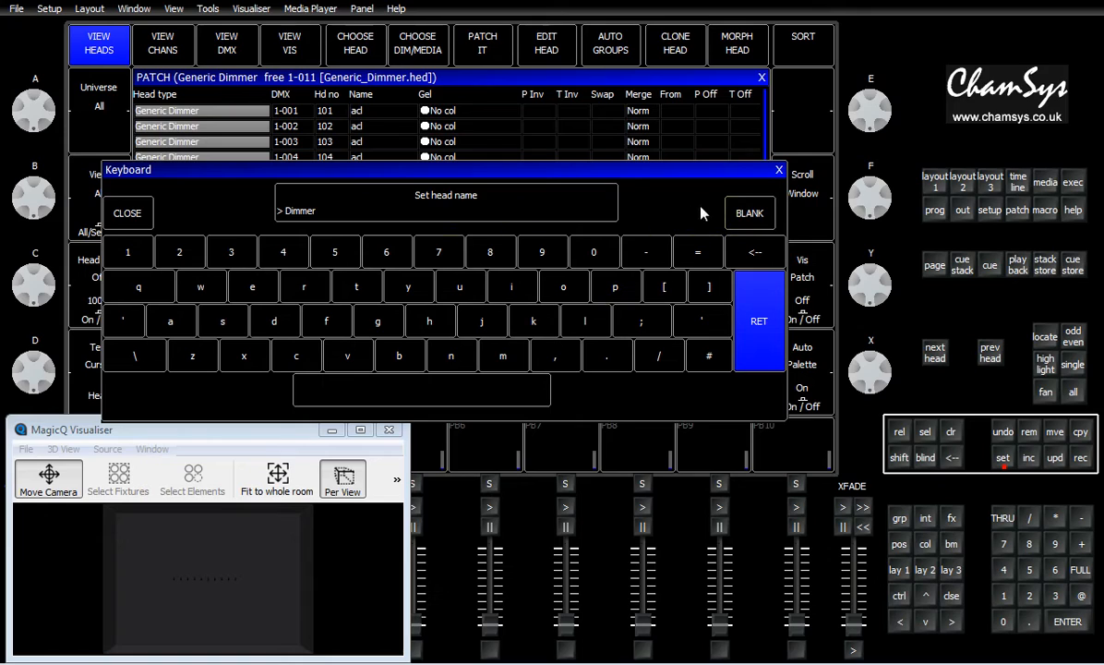
{"action": "left_click", "coordinate": [615, 288]}
{"action": "left_click", "coordinate": [171, 321]}
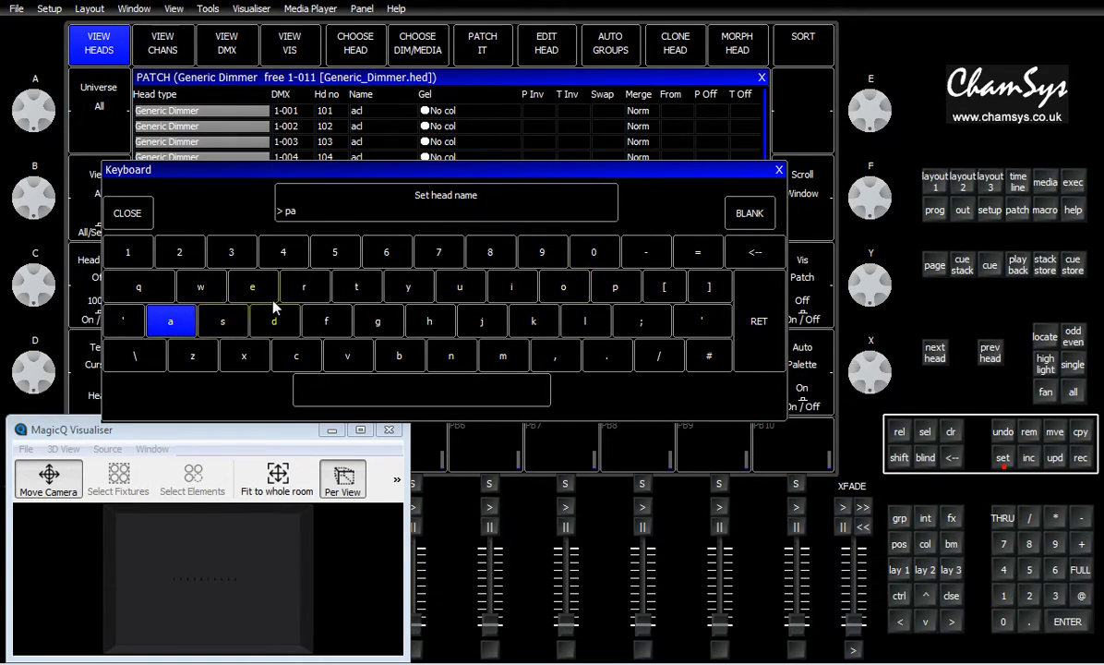
{"action": "left_click", "coordinate": [304, 287]}
{"action": "left_click", "coordinate": [755, 322]}
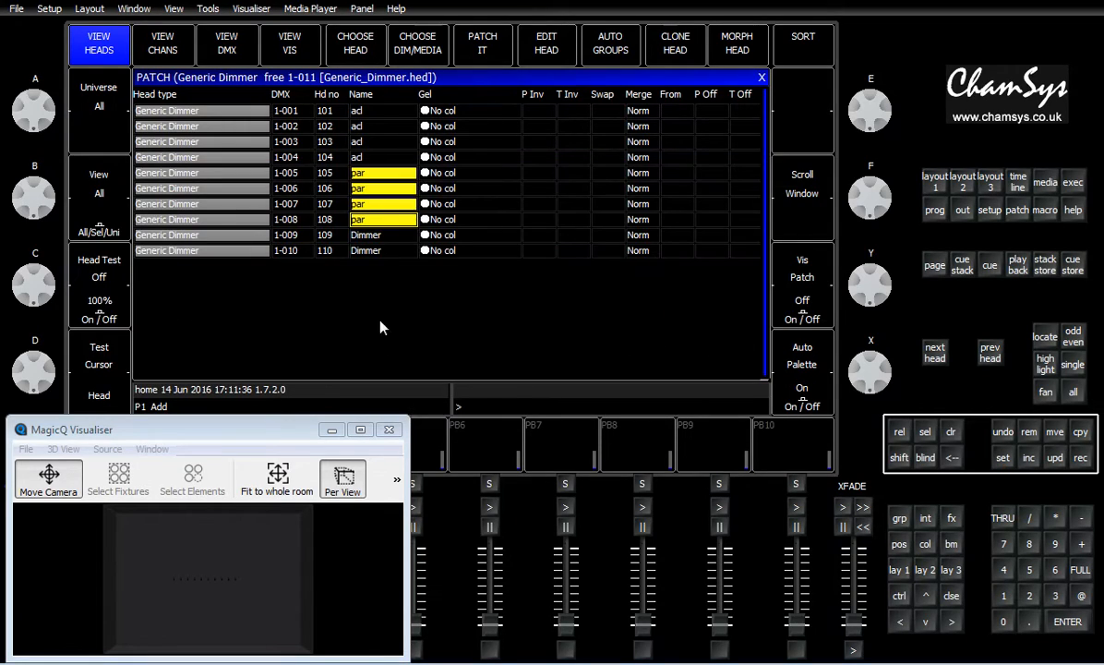
Name heads 109 and 110 "614".
{"action": "left_click_drag", "start_coordinate": [353, 231], "coordinate": [376, 257]}
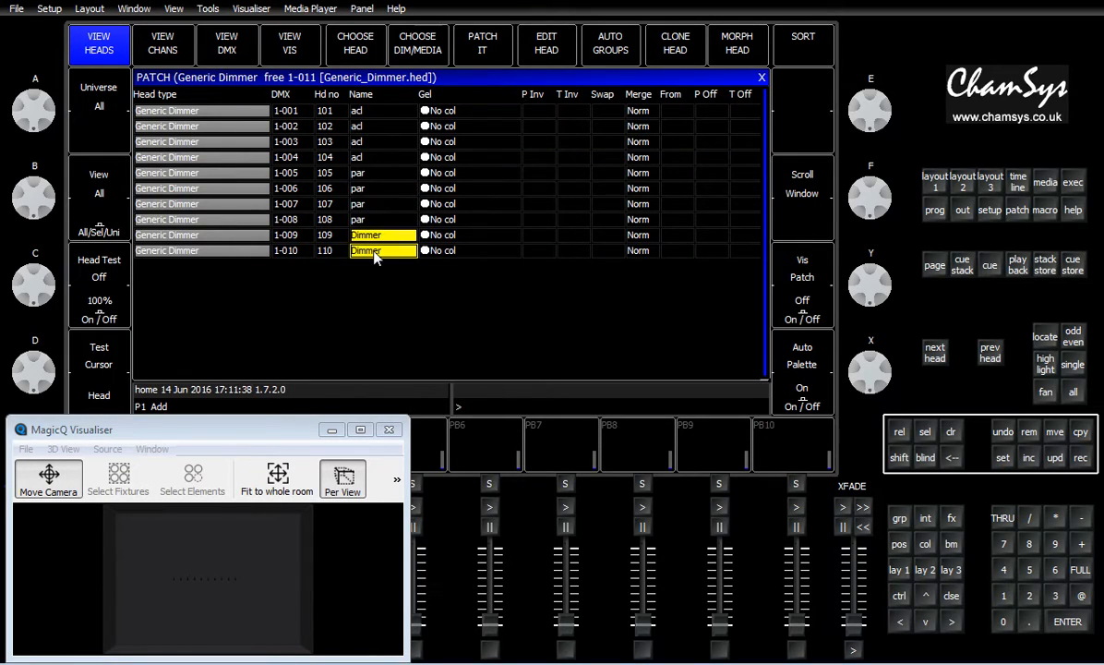
{"action": "left_click", "coordinate": [524, 406]}
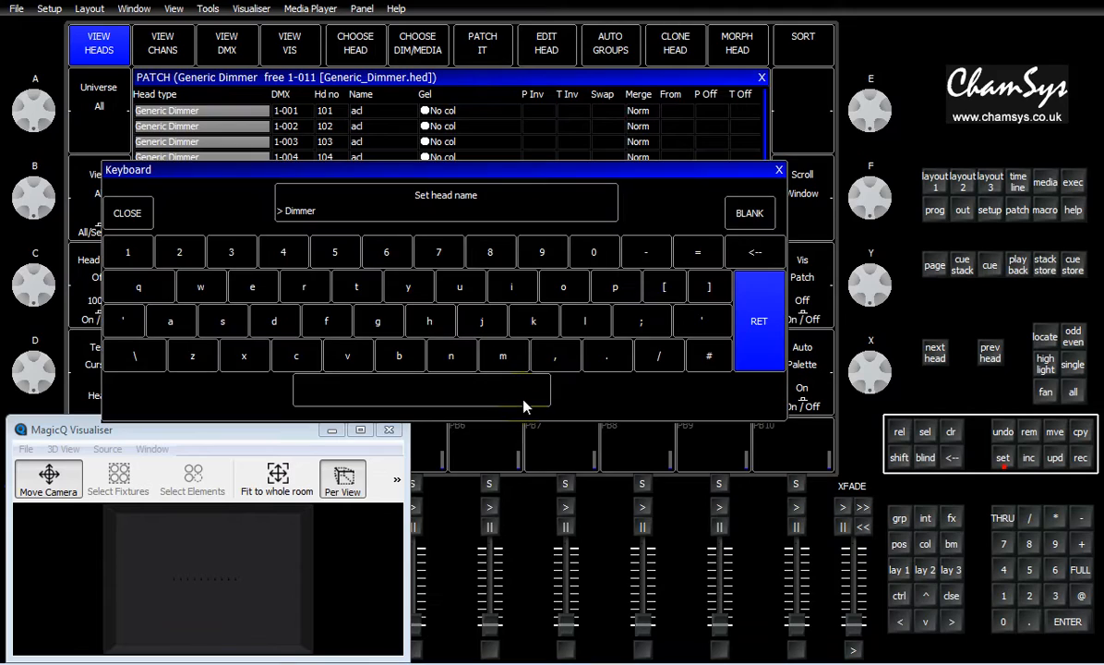
{"action": "left_click", "coordinate": [386, 252]}
{"action": "left_click", "coordinate": [128, 252]}
{"action": "left_click", "coordinate": [284, 252]}
{"action": "left_click", "coordinate": [746, 213]}
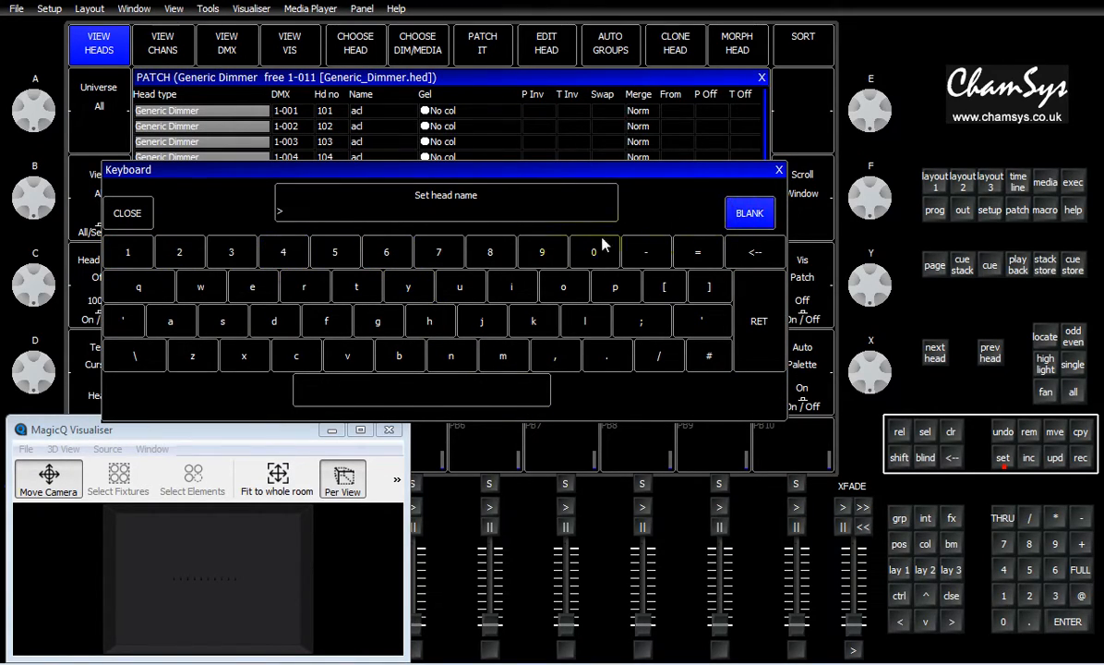
{"action": "left_click", "coordinate": [386, 252]}
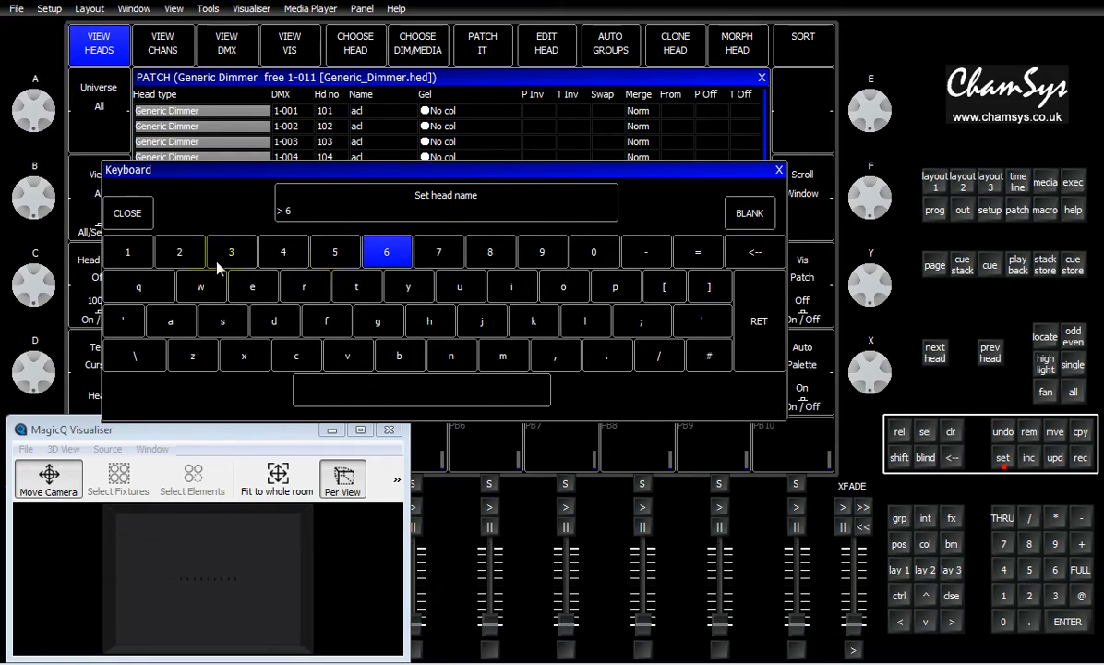
{"action": "left_click", "coordinate": [128, 252]}
{"action": "left_click", "coordinate": [284, 252]}
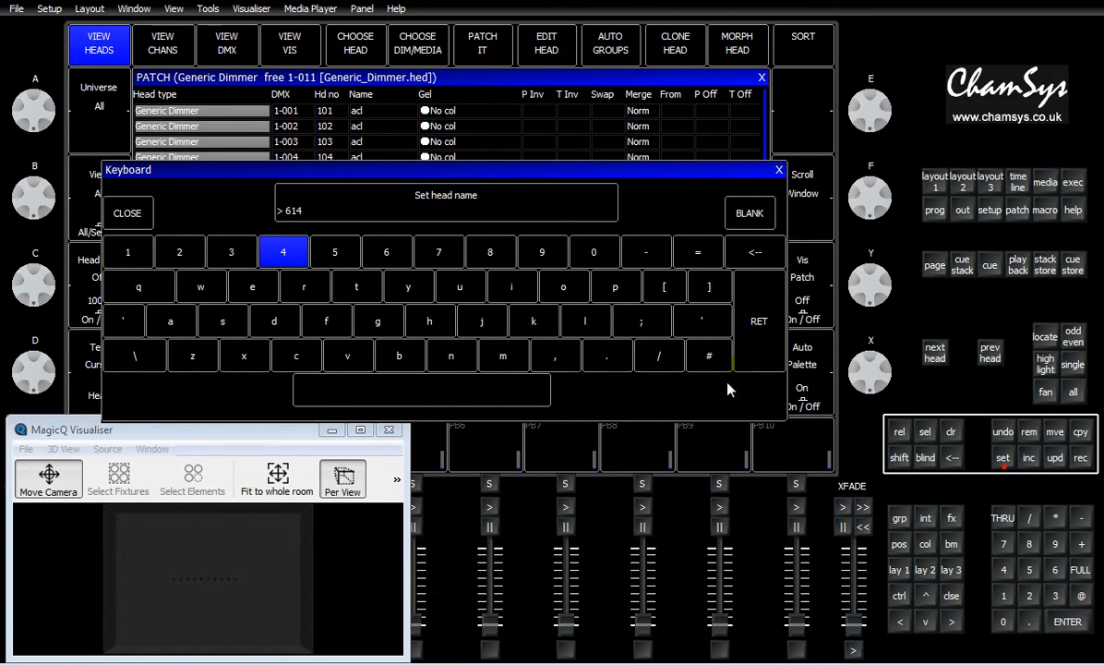
{"action": "left_click", "coordinate": [759, 333]}
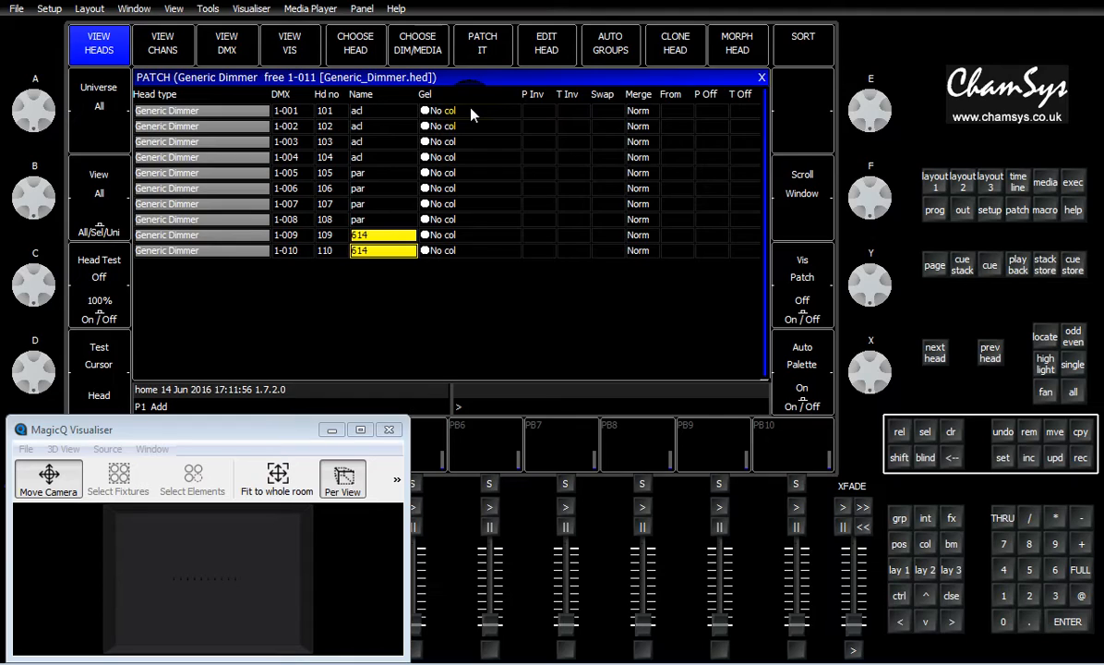
Assign gel 202 (L202 Half C.T.Blue) to heads 101 and 102.
{"action": "left_click_drag", "start_coordinate": [471, 112], "coordinate": [473, 130]}
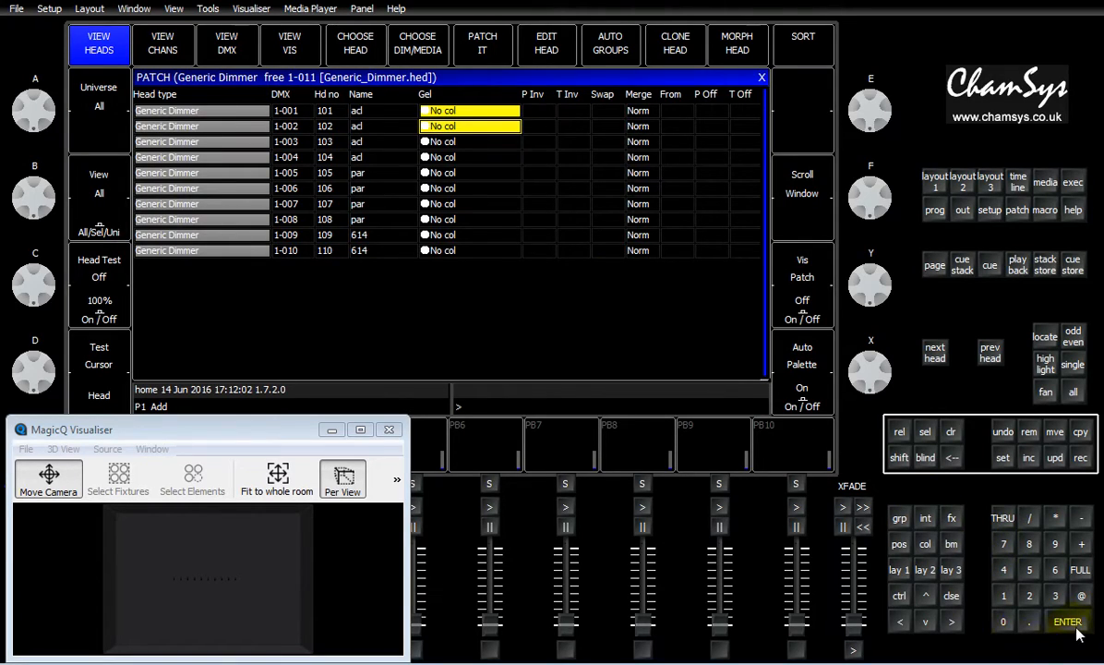
{"action": "left_click", "coordinate": [1030, 596]}
{"action": "left_click", "coordinate": [1004, 622]}
{"action": "left_click", "coordinate": [1030, 595]}
{"action": "left_click", "coordinate": [1068, 623]}
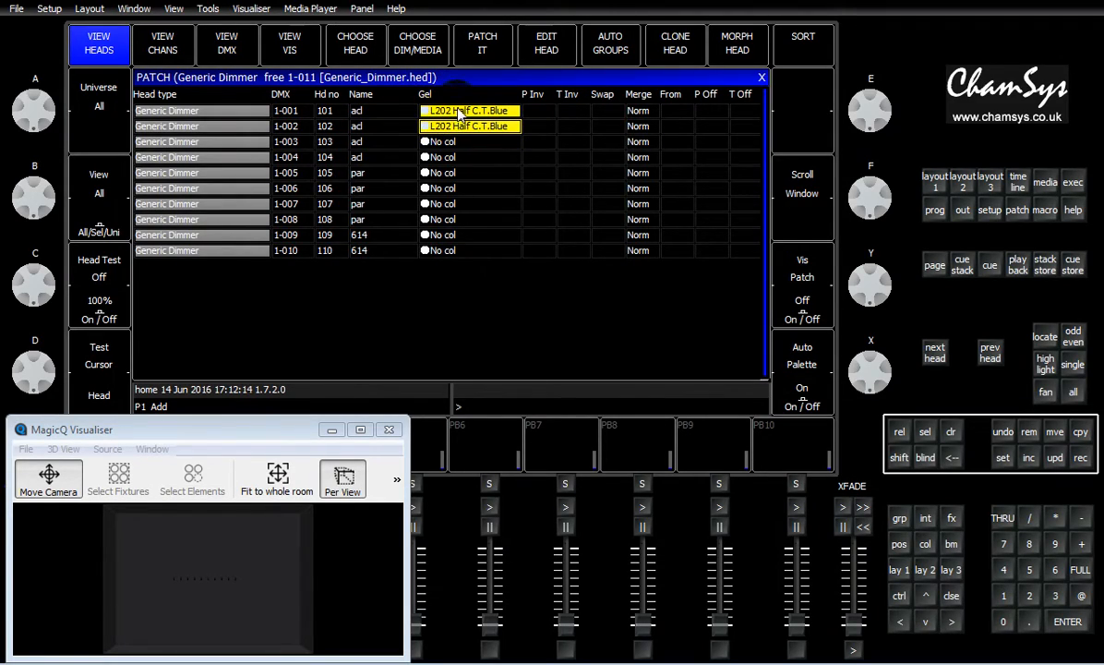
Assign gel 106 (L106 Primary Red) to heads 103 to 106.
{"action": "left_click_drag", "start_coordinate": [426, 141], "coordinate": [427, 187]}
{"action": "left_click", "coordinate": [1003, 596]}
{"action": "left_click", "coordinate": [1004, 621]}
{"action": "left_click", "coordinate": [1056, 570]}
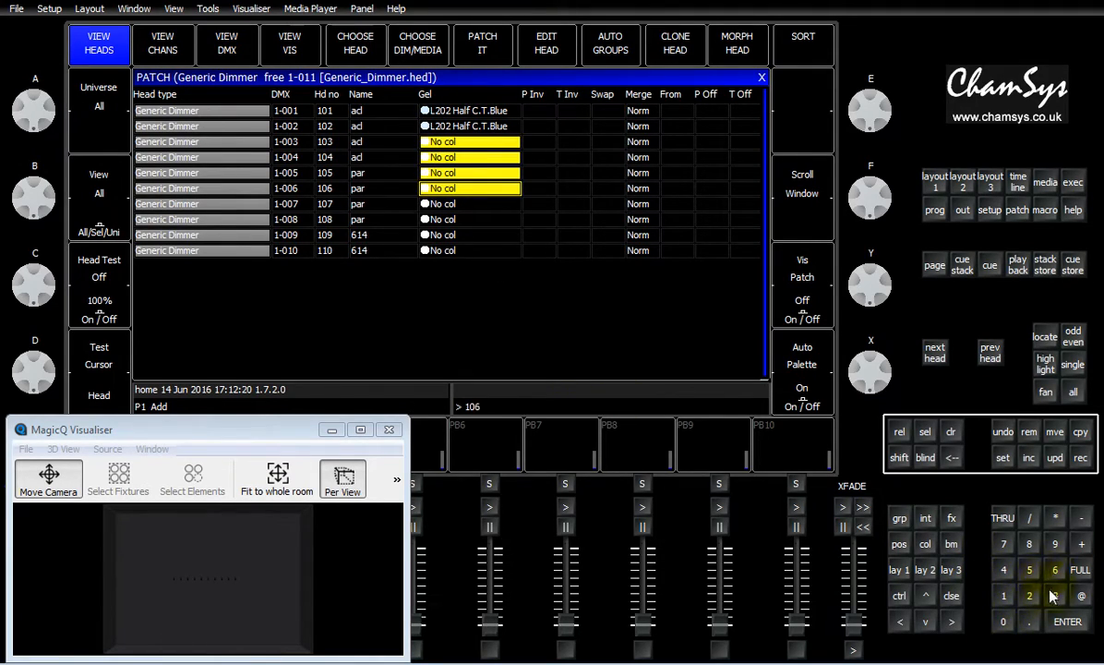
{"action": "left_click", "coordinate": [1067, 622]}
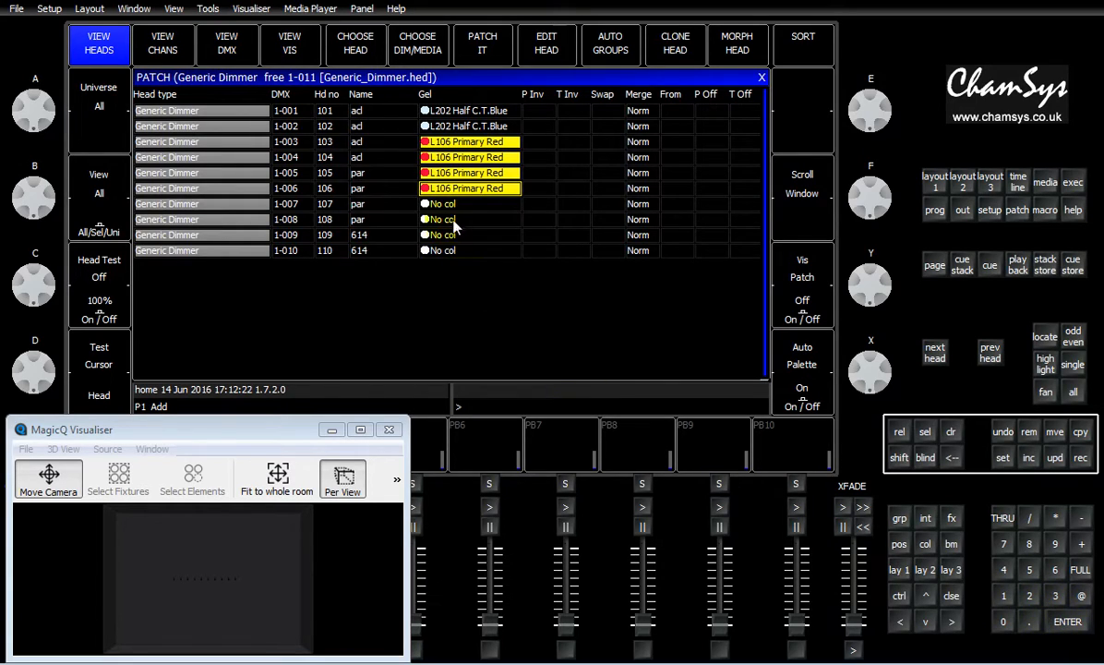
Assign gel .45 (R45 Rose) to heads 107 to 110.
{"action": "left_click_drag", "start_coordinate": [456, 211], "coordinate": [439, 250]}
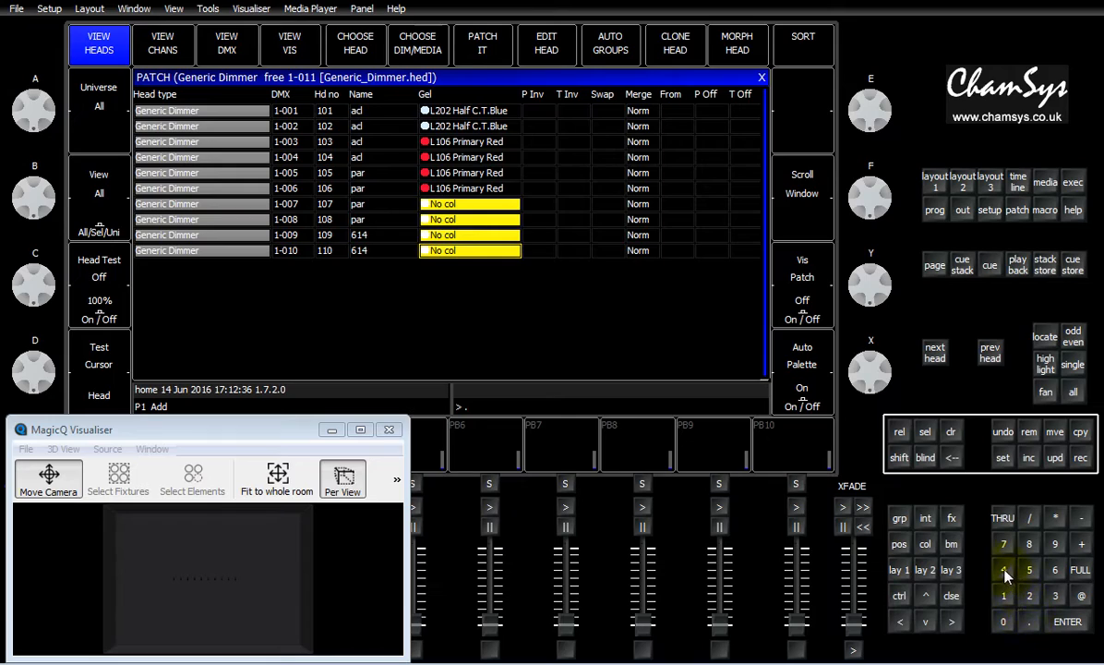
{"action": "left_click", "coordinate": [1031, 571]}
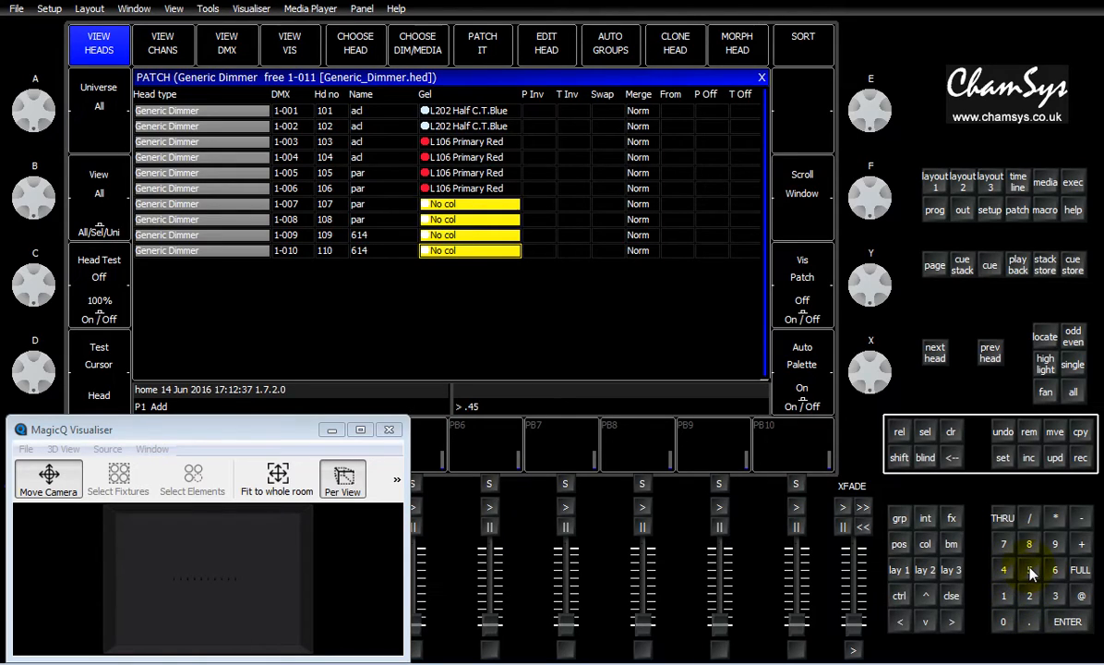
{"action": "left_click", "coordinate": [1068, 622]}
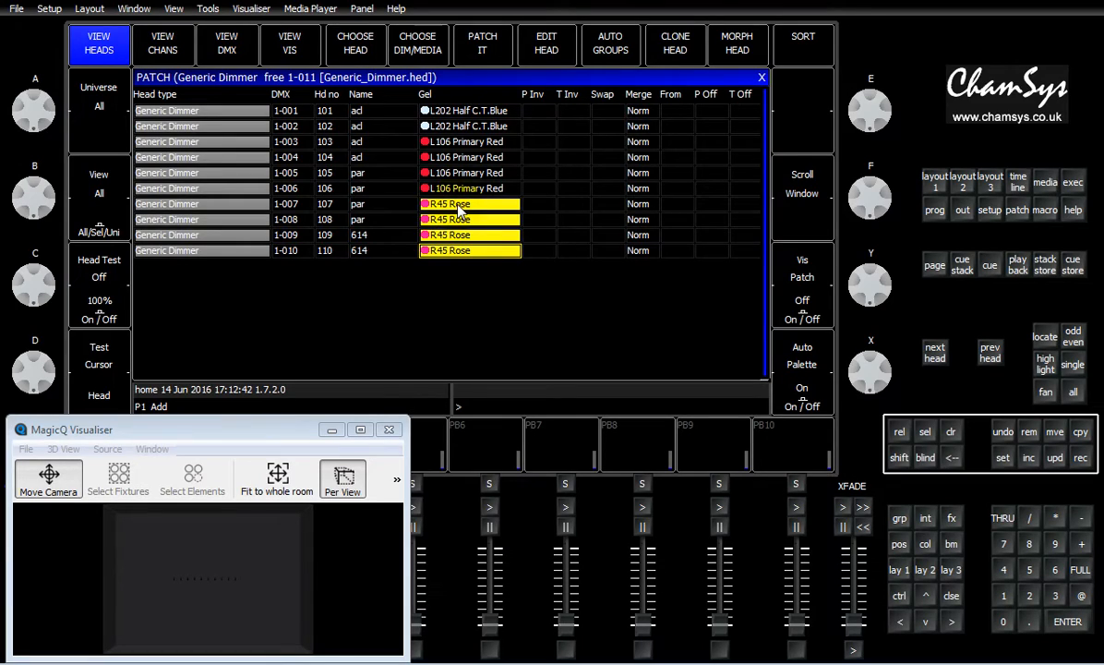
Generate auto groups from the patched heads using the Dimmer Groups method.
{"action": "left_click", "coordinate": [371, 108]}
{"action": "left_click", "coordinate": [460, 105]}
{"action": "left_click", "coordinate": [614, 53]}
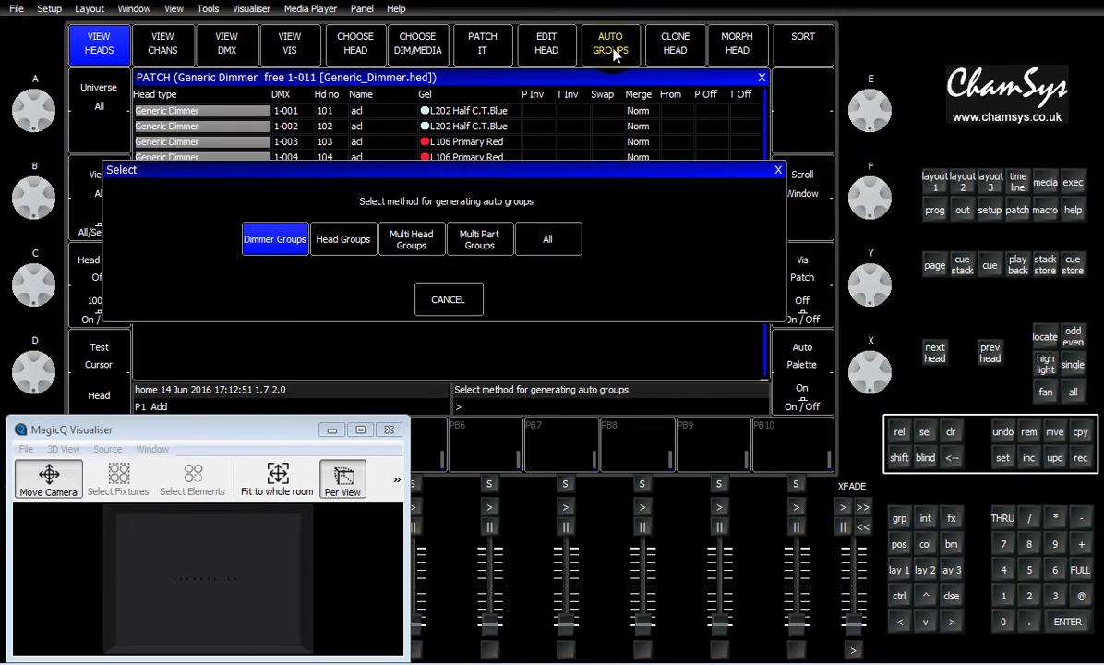
{"action": "left_click", "coordinate": [275, 242]}
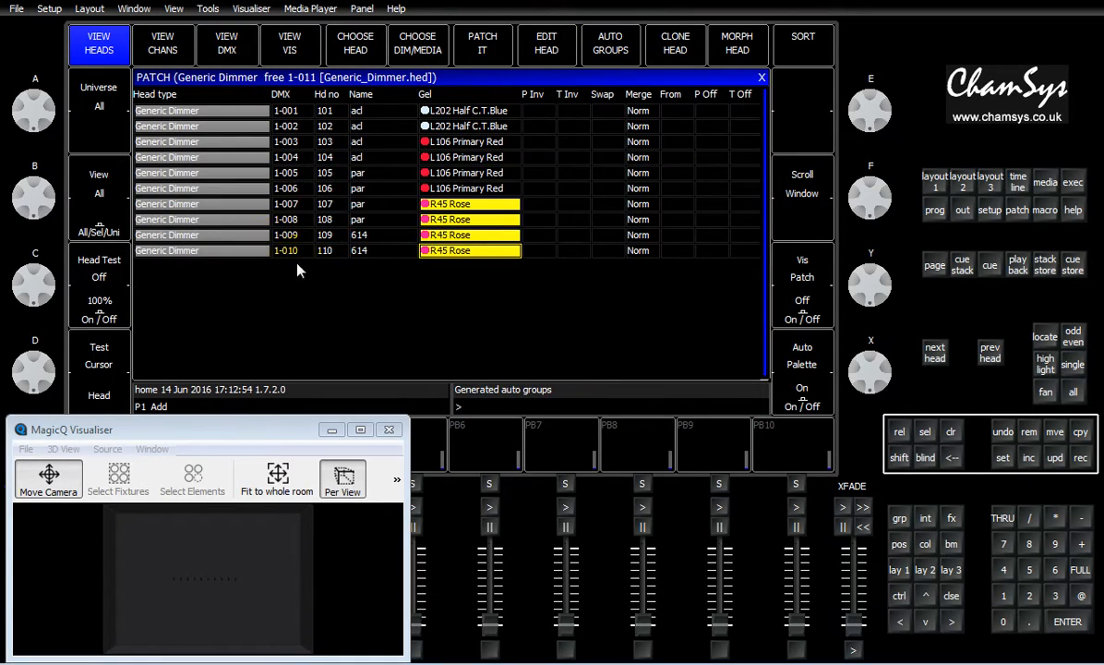
Open the Group window, examine the generated groups by name and gel colour, and return to the patch.
{"action": "left_click", "coordinate": [898, 520]}
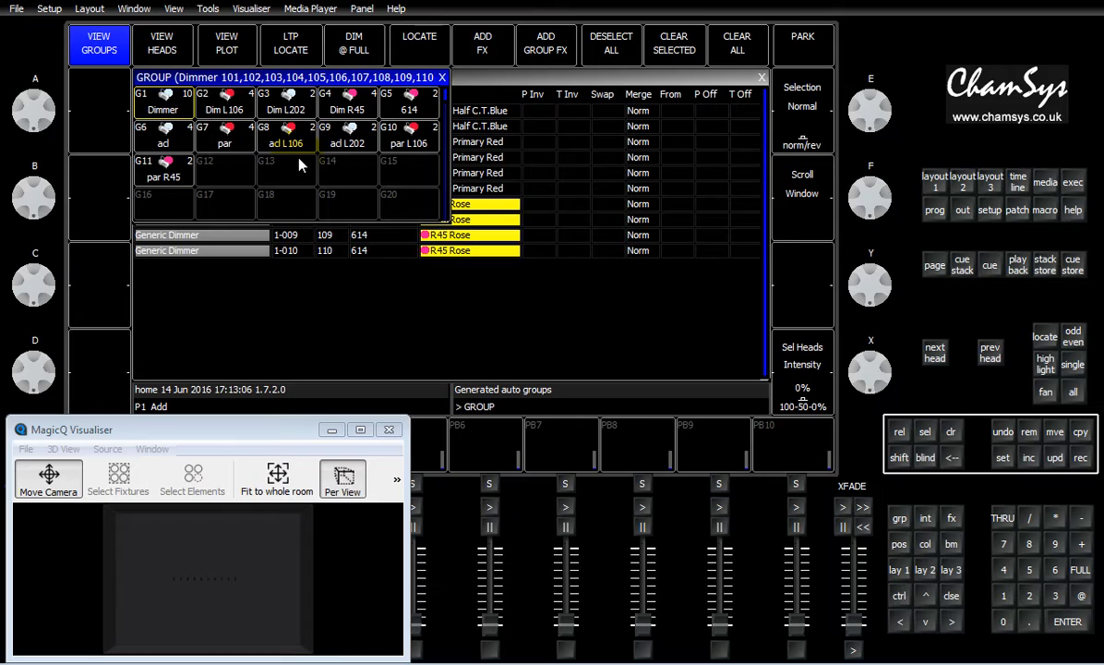
{"action": "left_click", "coordinate": [163, 107]}
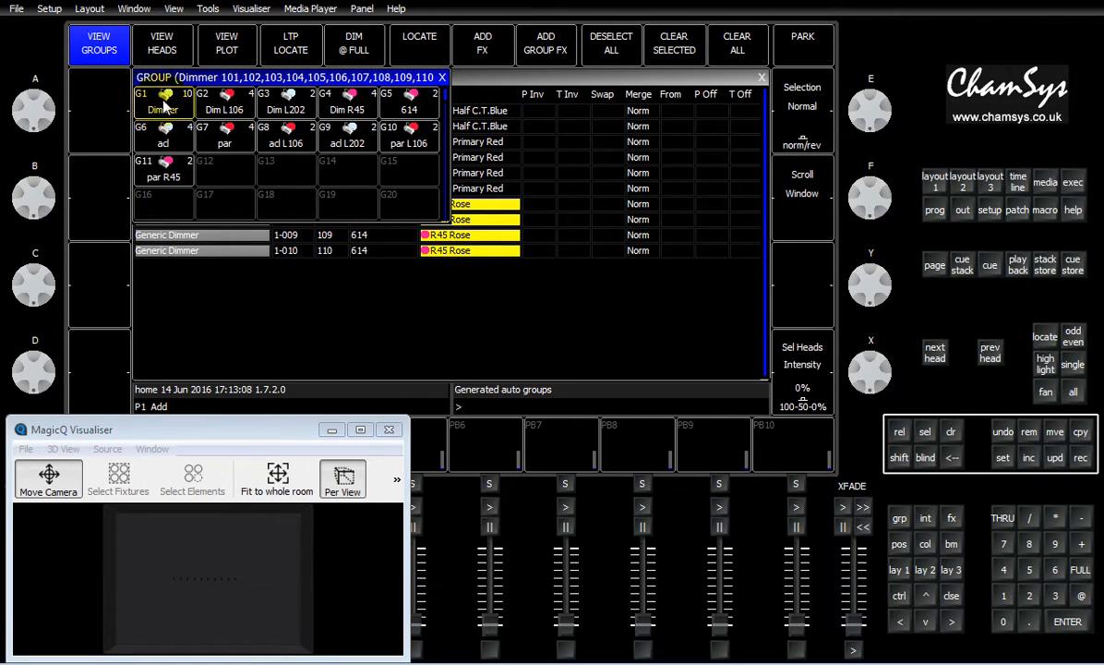
{"action": "left_click", "coordinate": [231, 108]}
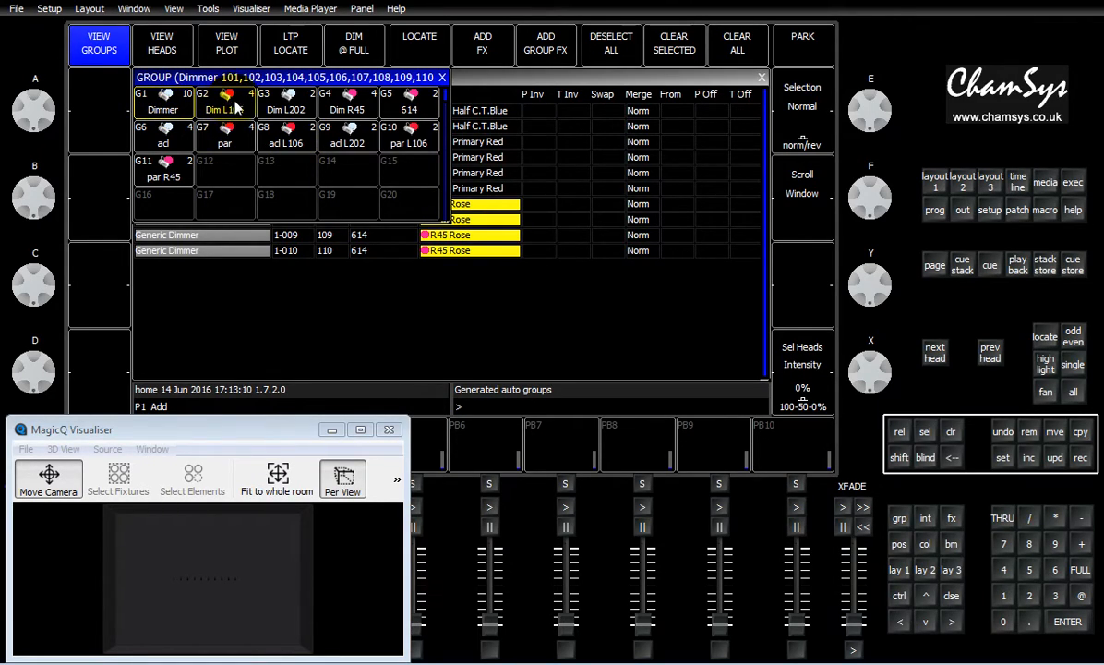
{"action": "left_click", "coordinate": [285, 105]}
{"action": "left_click", "coordinate": [361, 105]}
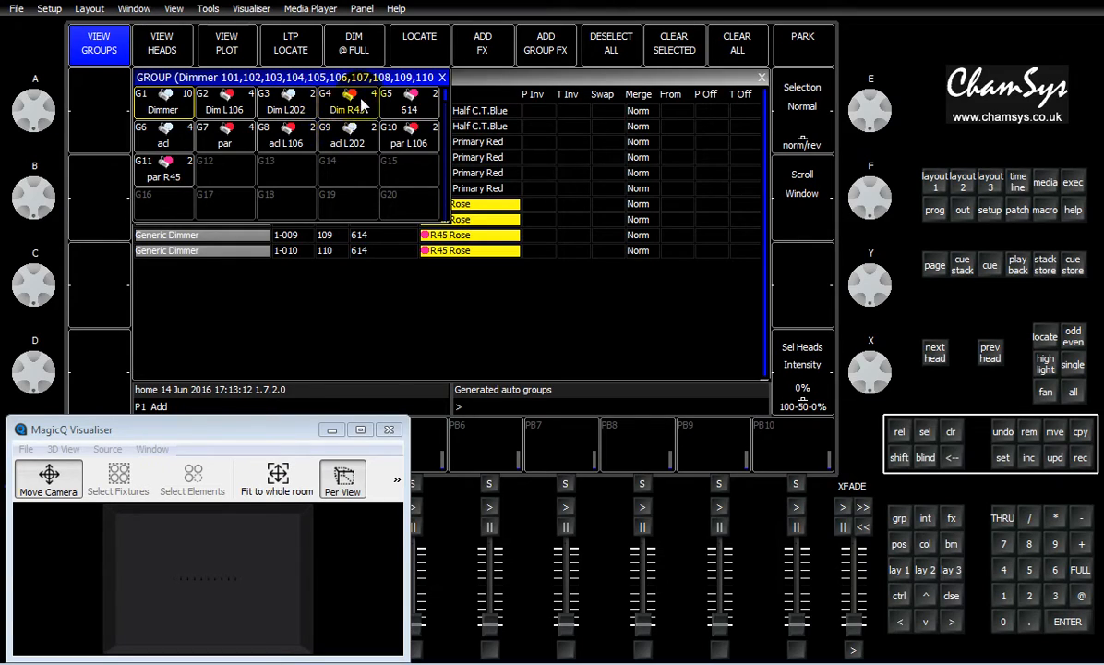
{"action": "left_click", "coordinate": [392, 106]}
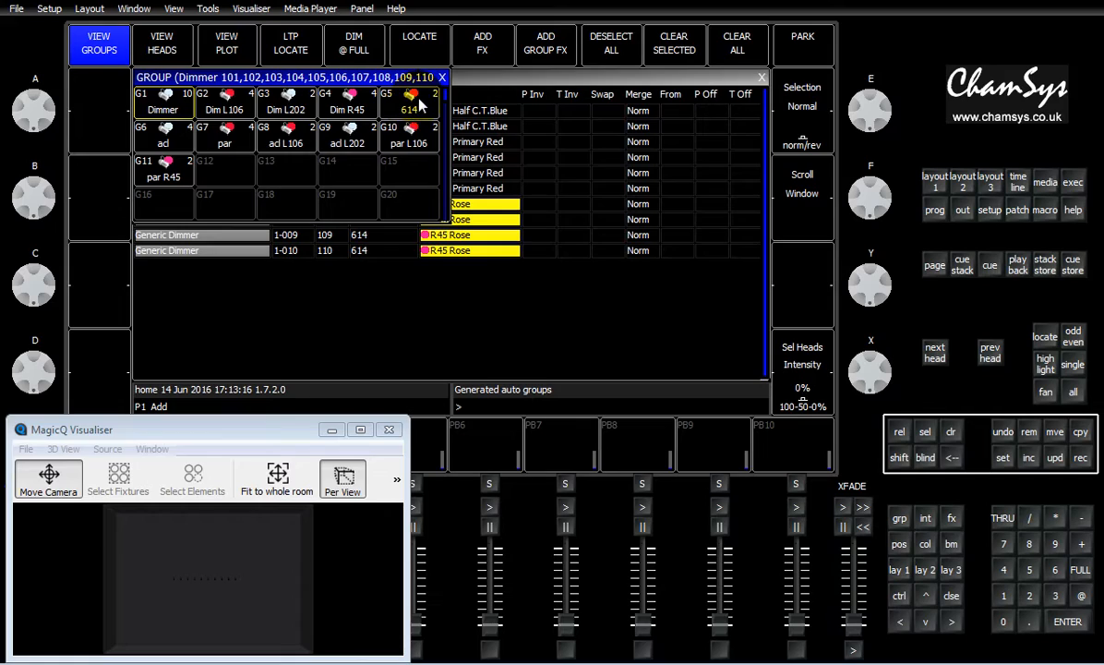
{"action": "left_click", "coordinate": [221, 139]}
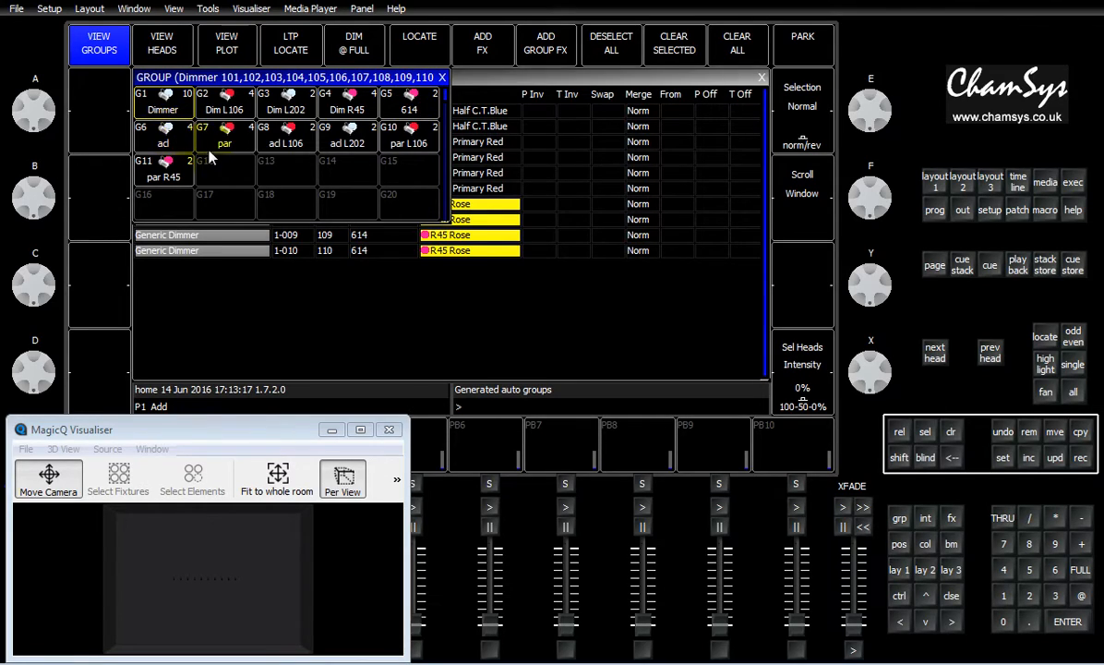
{"action": "left_click", "coordinate": [288, 143]}
{"action": "left_click", "coordinate": [328, 148]}
{"action": "left_click", "coordinate": [166, 182]}
{"action": "left_click", "coordinate": [166, 181]}
{"action": "left_click", "coordinate": [427, 316]}
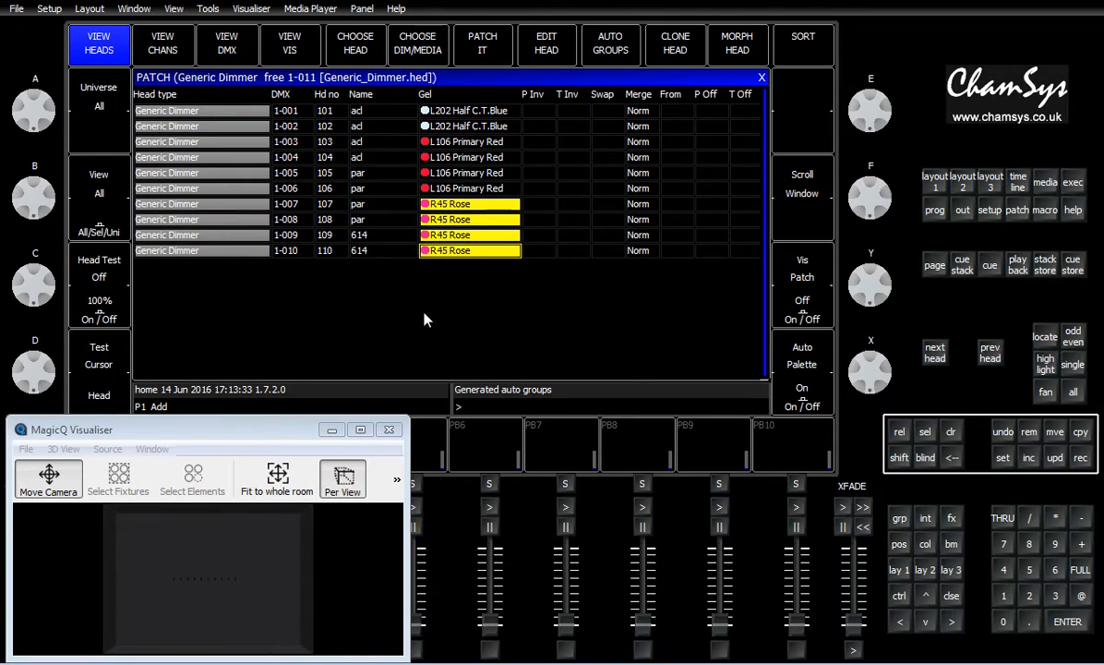
Restrict the patch view to a single universe, showing universe 1 and moving on to universe 2.
{"action": "left_click", "coordinate": [471, 175]}
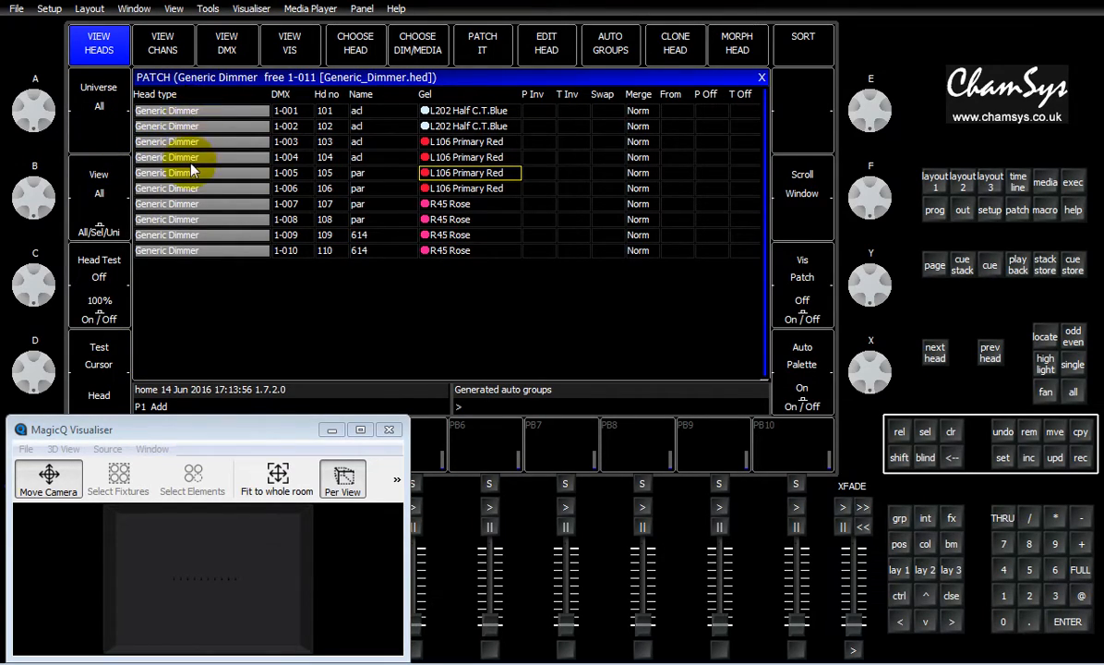
{"action": "left_click", "coordinate": [96, 132]}
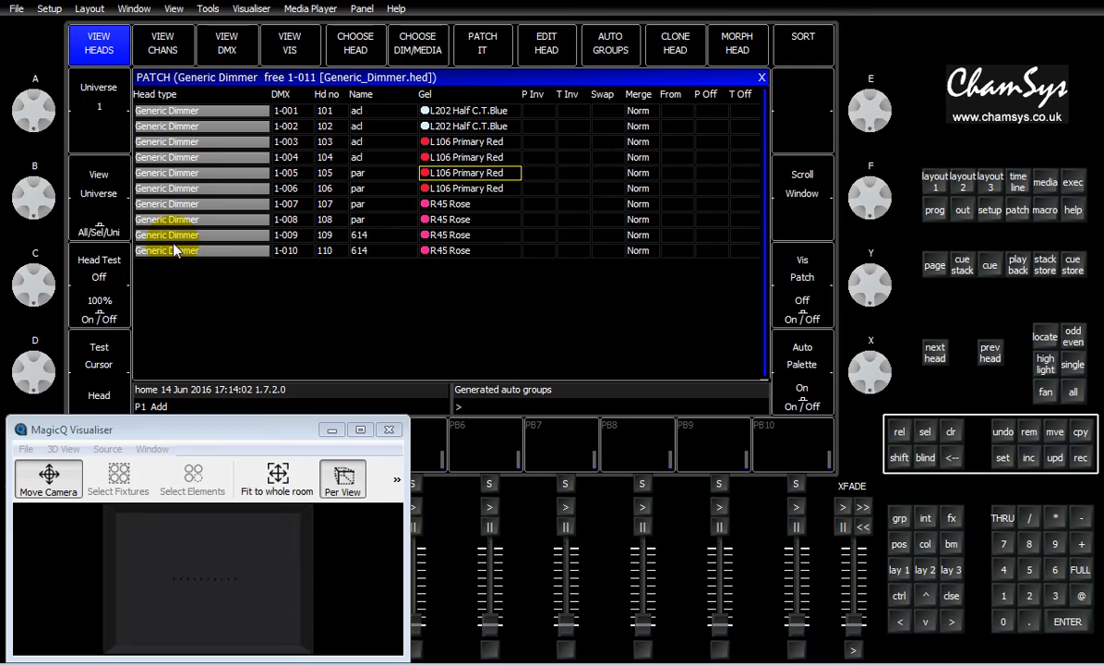
{"action": "left_click", "coordinate": [104, 145]}
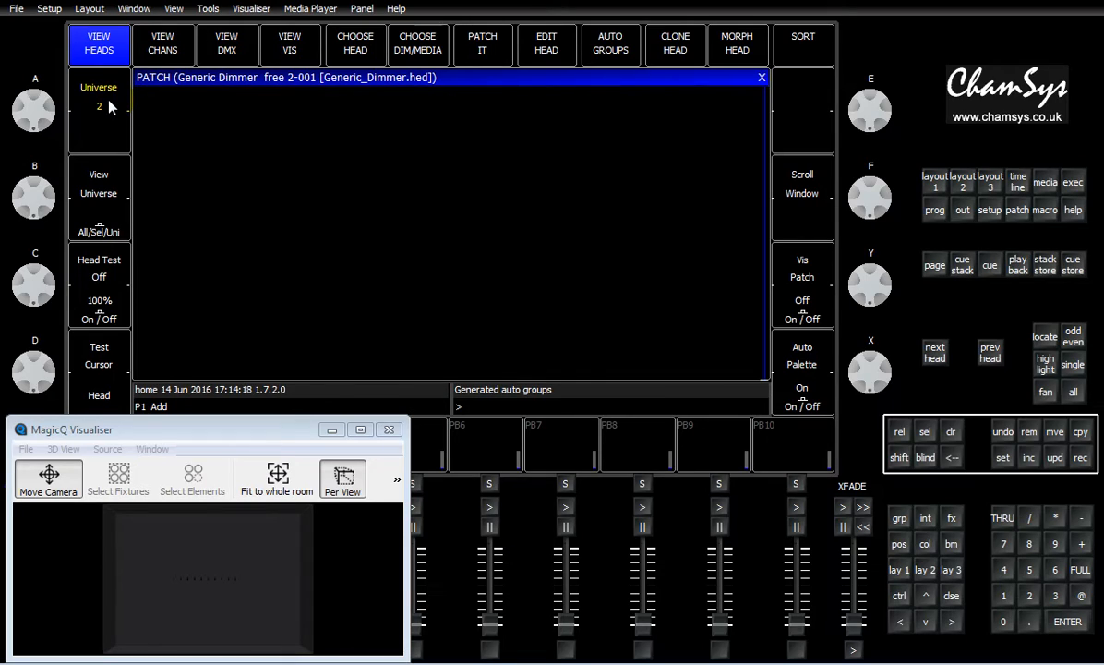
Patch six generic dimmers on universe 2 and select their DMX addresses.
{"action": "left_click", "coordinate": [1056, 571]}
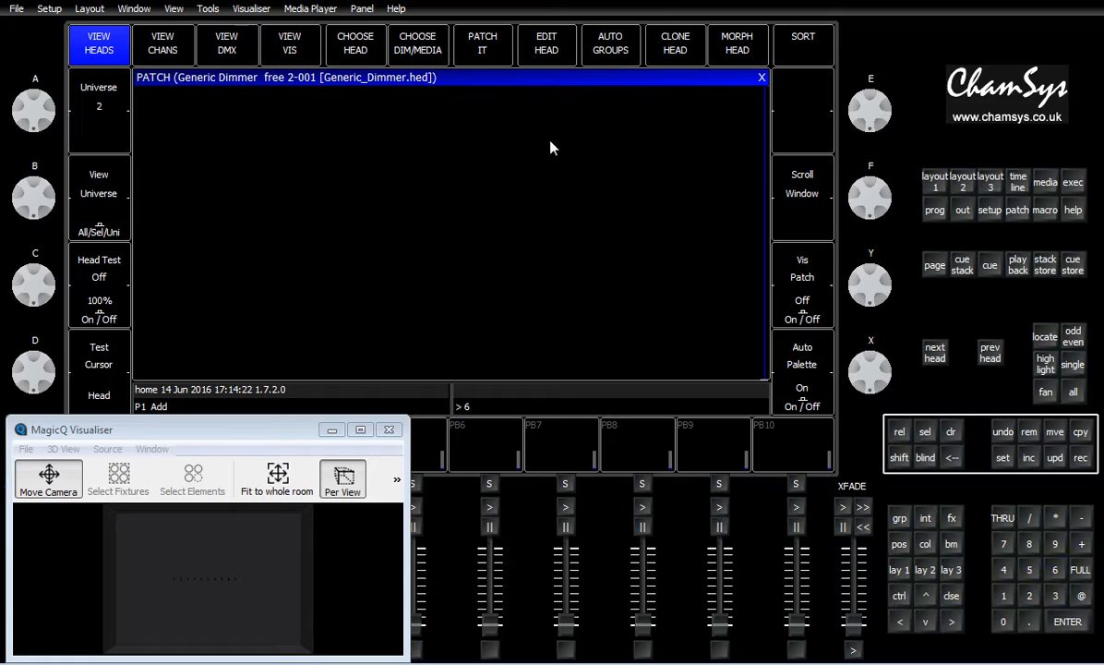
{"action": "left_click", "coordinate": [498, 55]}
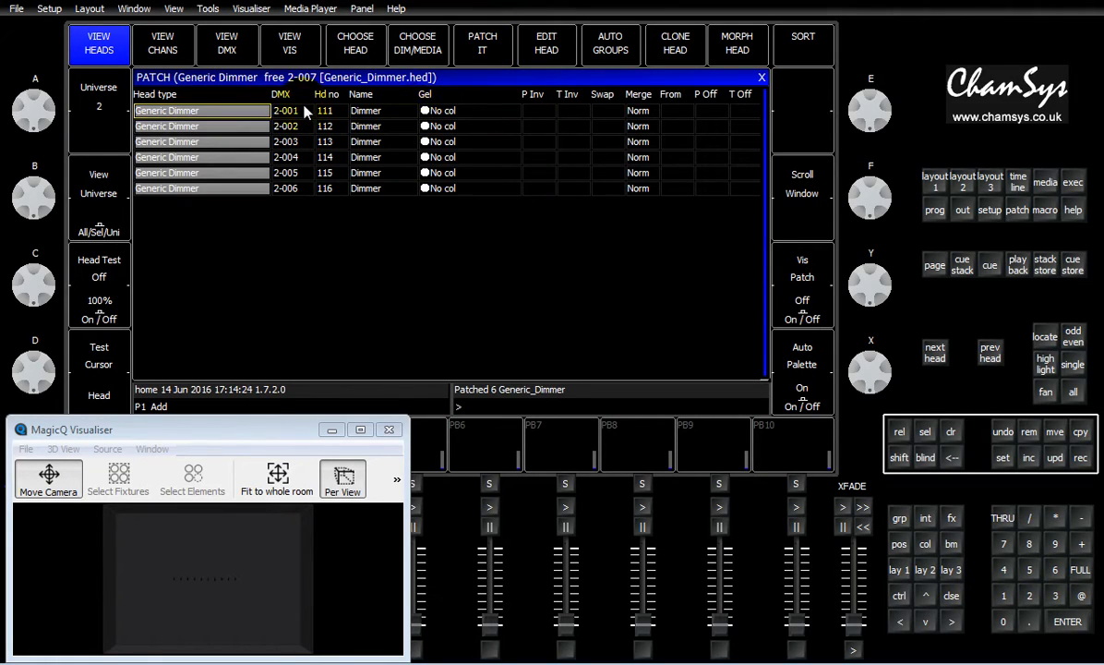
{"action": "left_click_drag", "start_coordinate": [287, 111], "coordinate": [286, 197]}
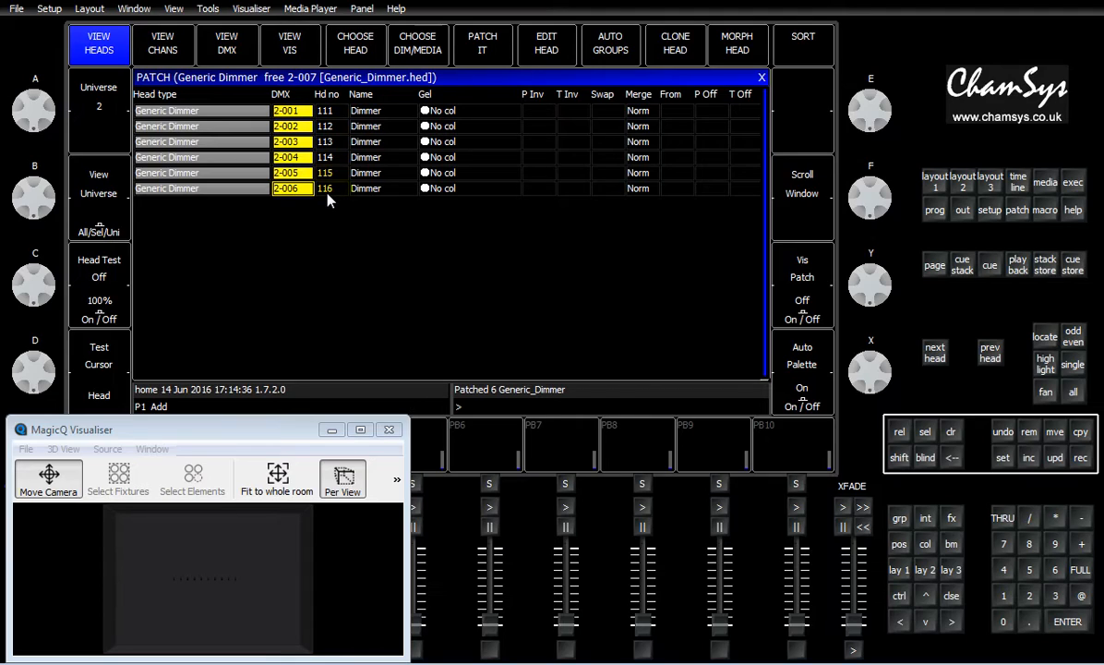
Remove all six generic dimmers from universe 2.
{"action": "left_click", "coordinate": [193, 107]}
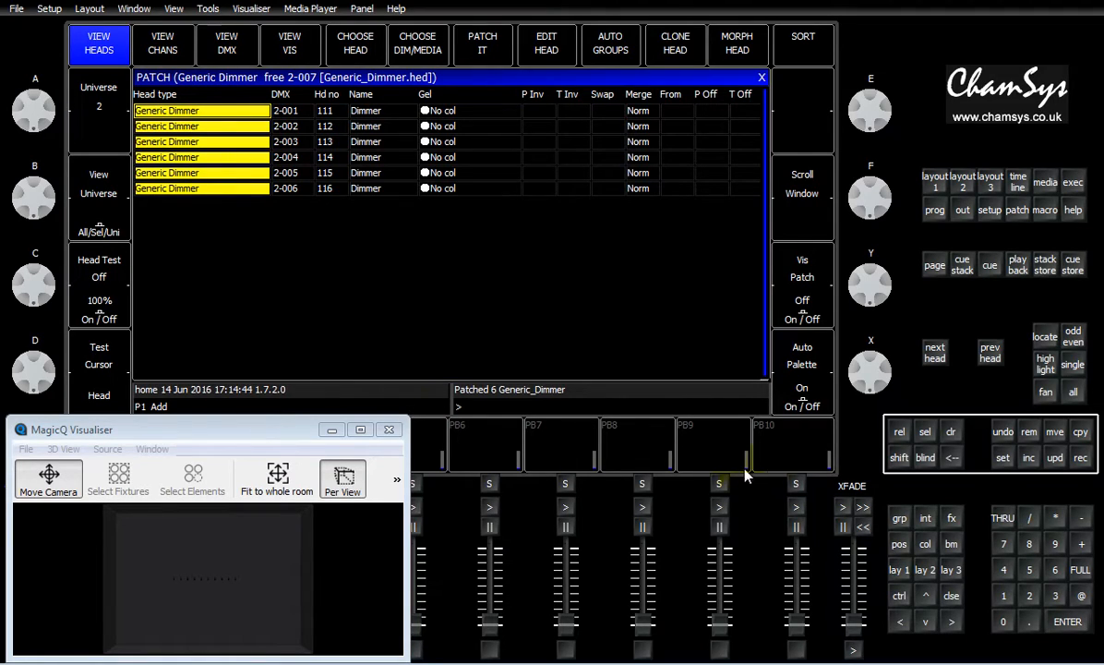
{"action": "left_click", "coordinate": [1029, 434]}
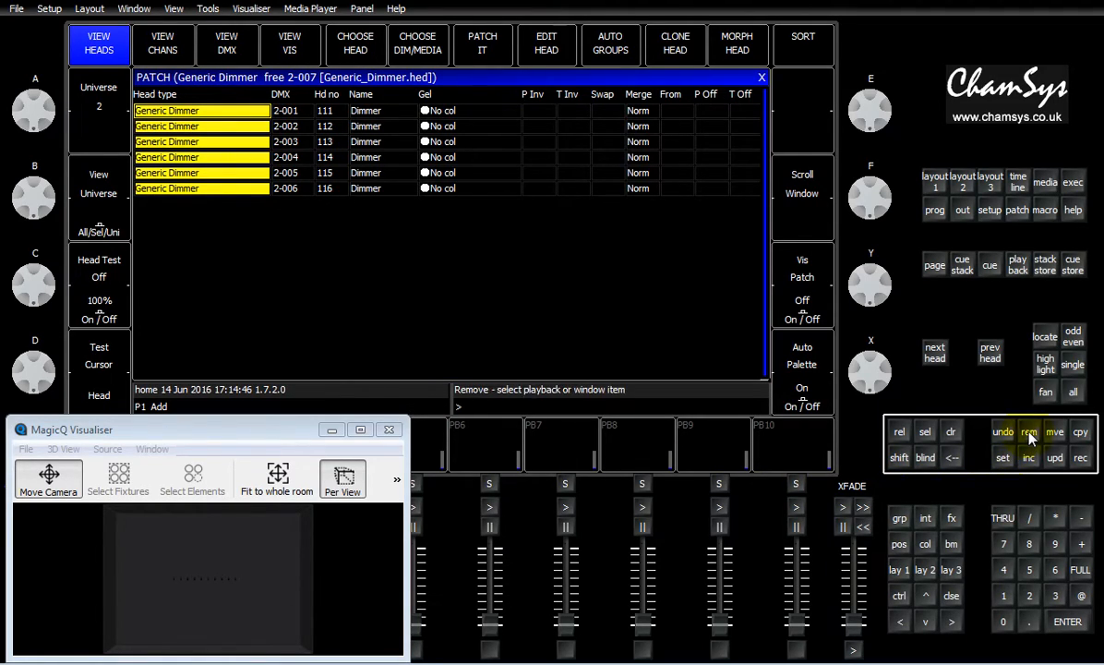
{"action": "left_click", "coordinate": [1031, 434]}
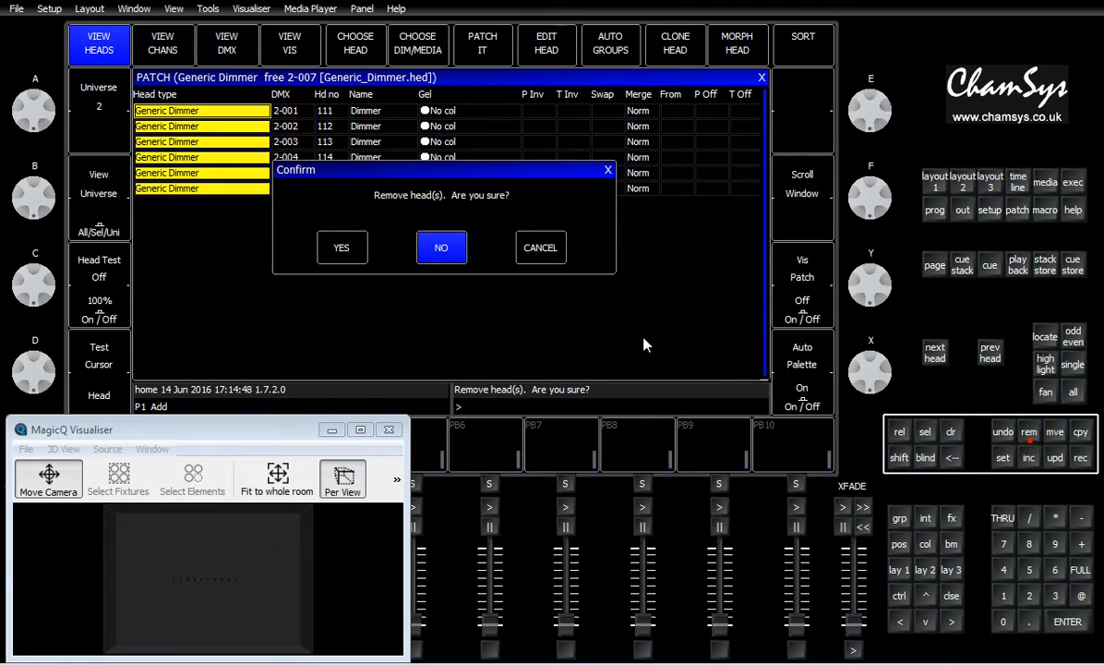
{"action": "left_click", "coordinate": [336, 247]}
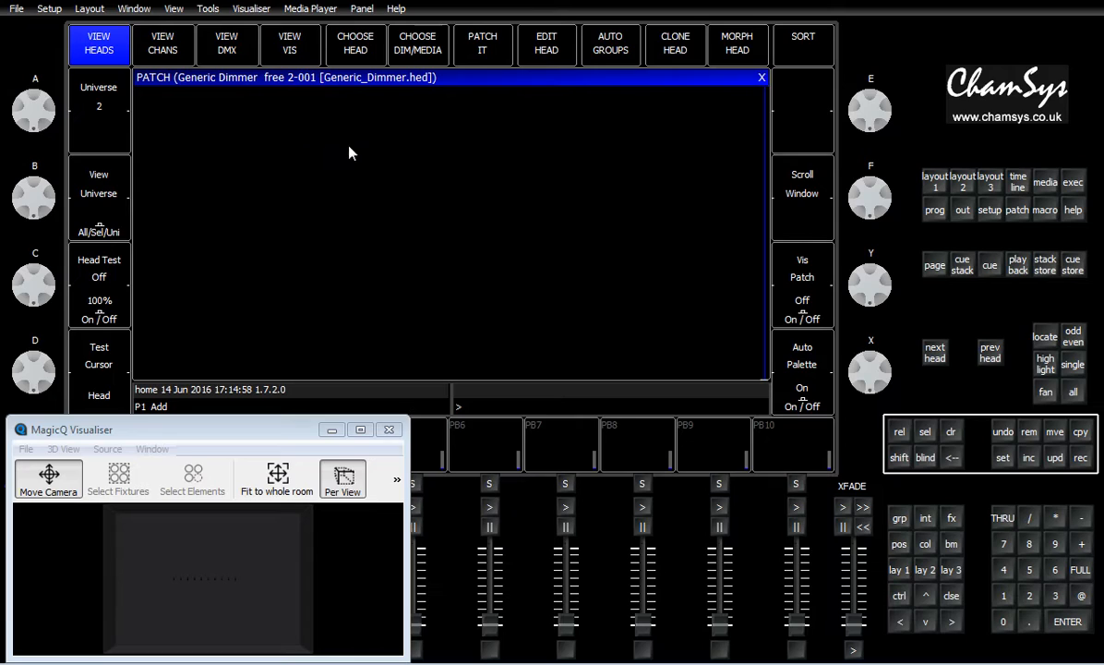
Open the head library, set its filter to All and browse the full manufacturer list.
{"action": "left_click", "coordinate": [362, 50]}
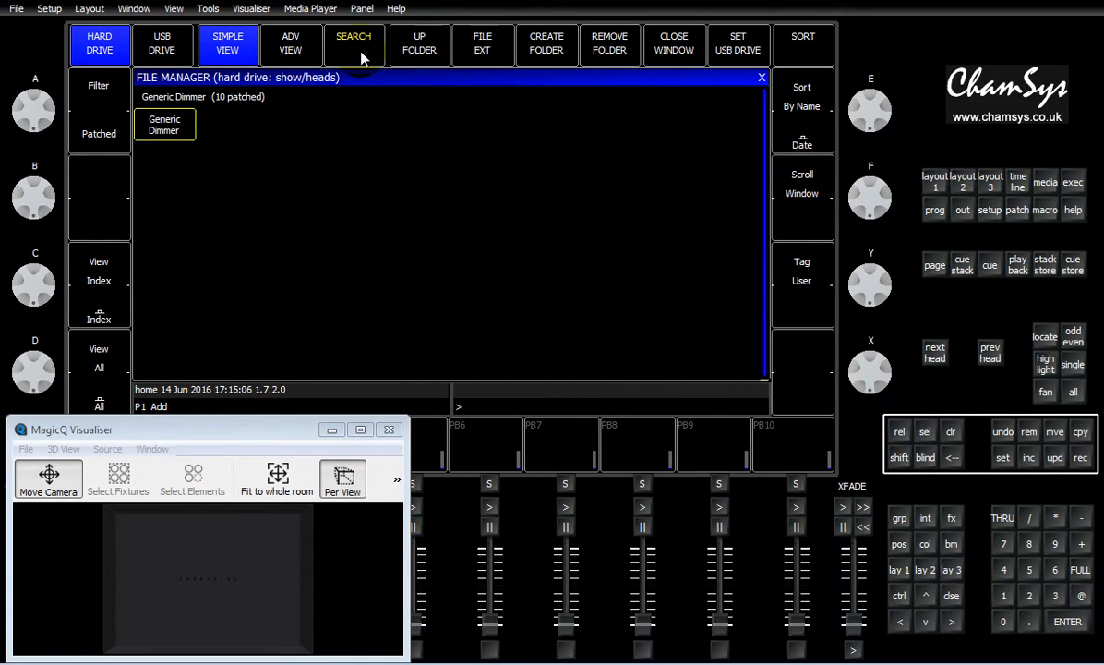
{"action": "left_click", "coordinate": [109, 94]}
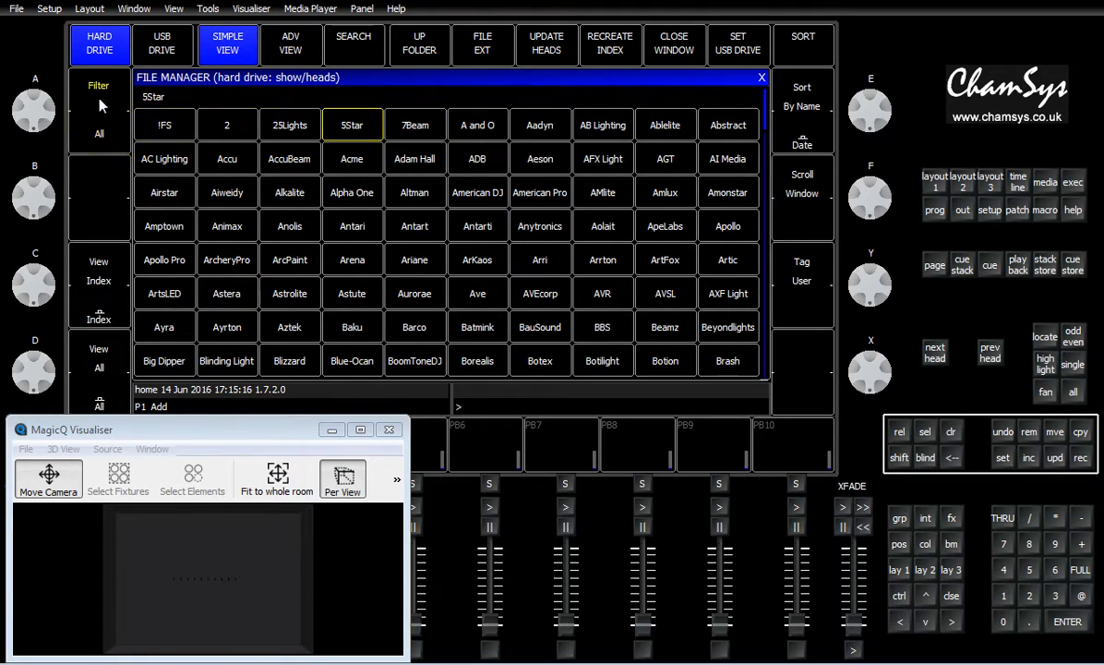
{"action": "scroll", "coordinate": [483, 204], "scroll_direction": "down", "scroll_amount": 5}
{"action": "scroll", "coordinate": [483, 210], "scroll_direction": "down", "scroll_amount": 20}
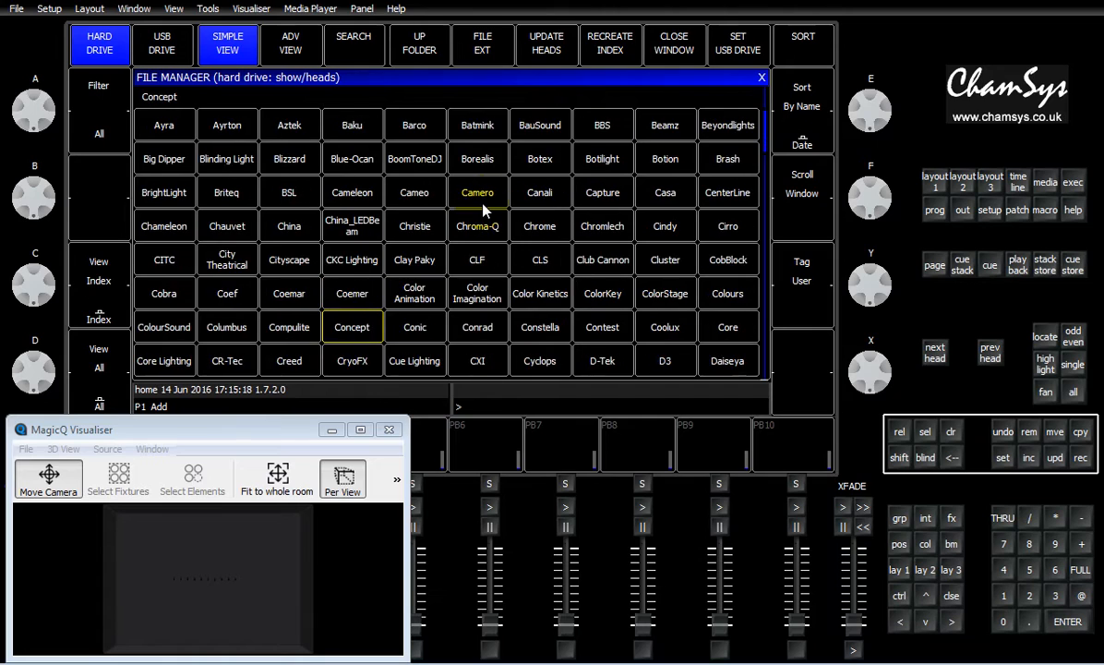
{"action": "scroll", "coordinate": [483, 210], "scroll_direction": "down", "scroll_amount": 20}
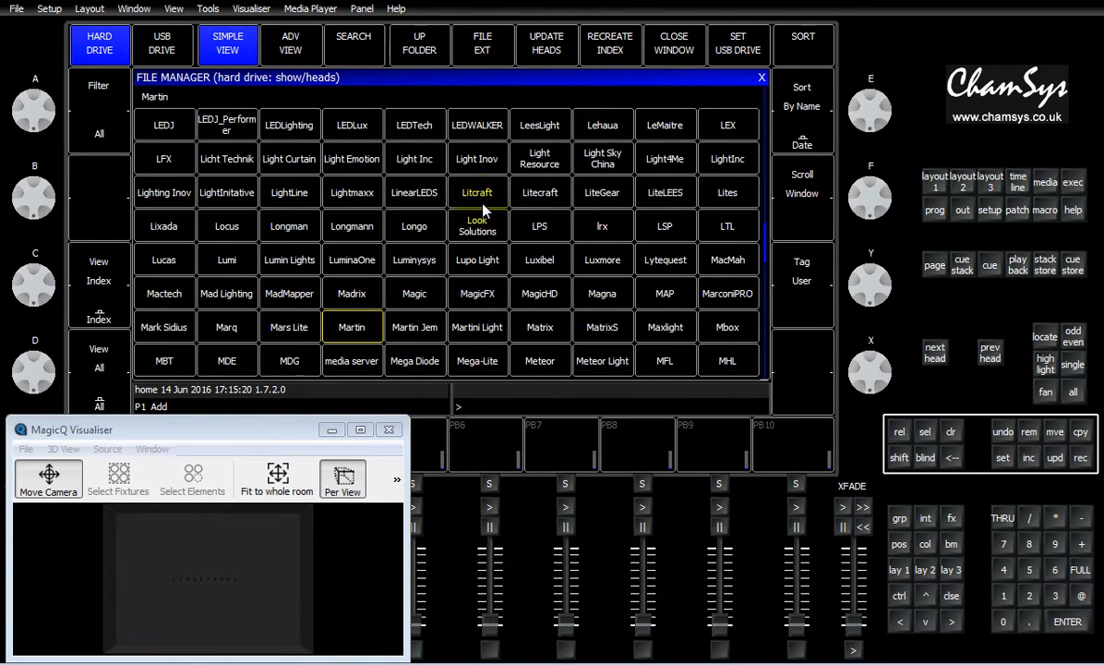
{"action": "scroll", "coordinate": [483, 211], "scroll_direction": "down", "scroll_amount": 12}
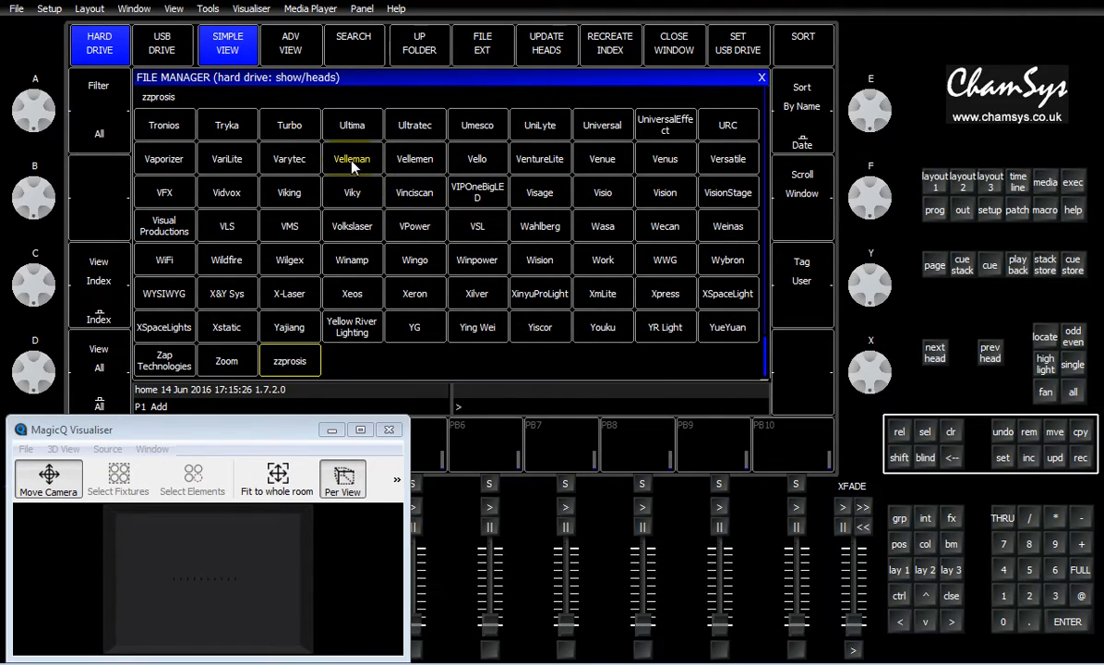
Examine the head library under the Patched, Live, Film/Tv and User filters, and return the filter to All.
{"action": "left_click", "coordinate": [100, 126]}
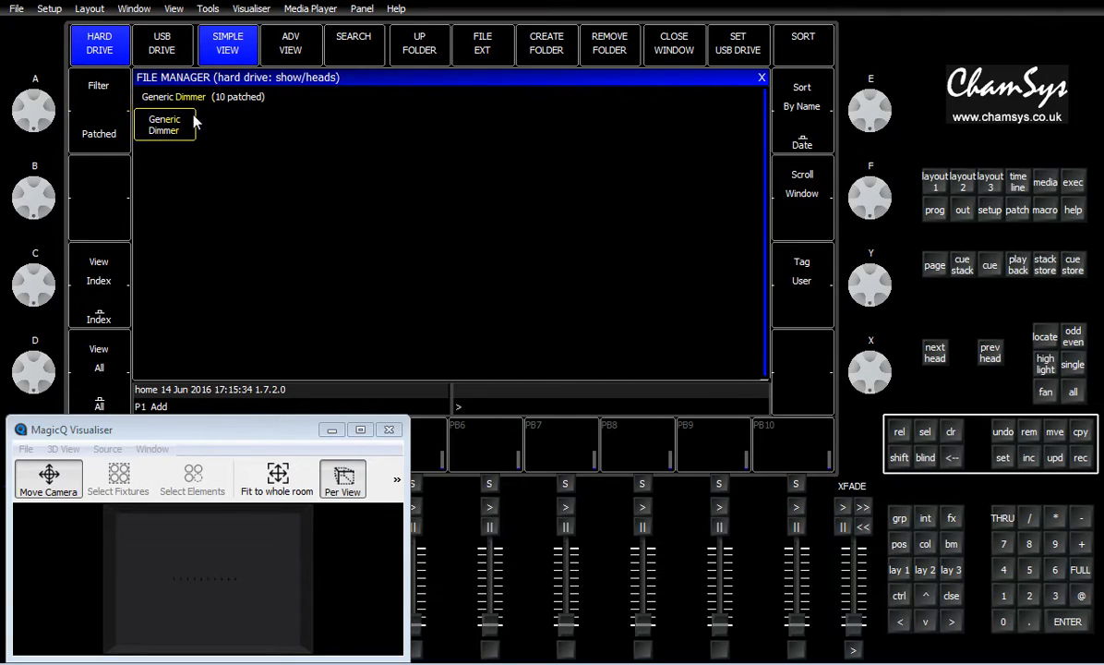
{"action": "left_click", "coordinate": [111, 135]}
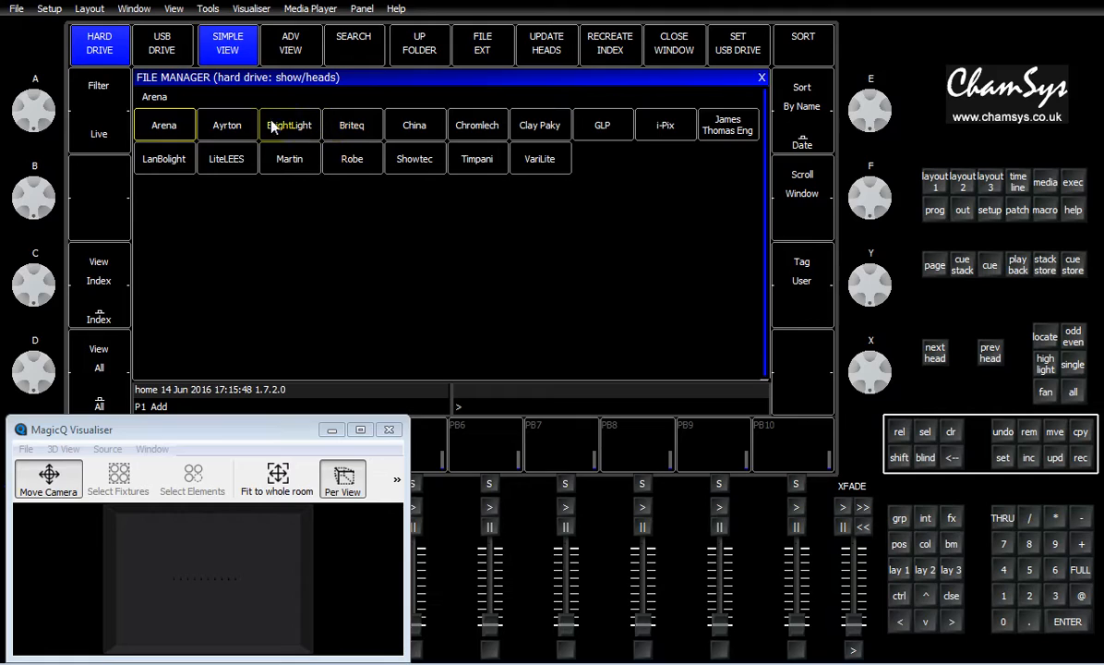
{"action": "left_click", "coordinate": [113, 136]}
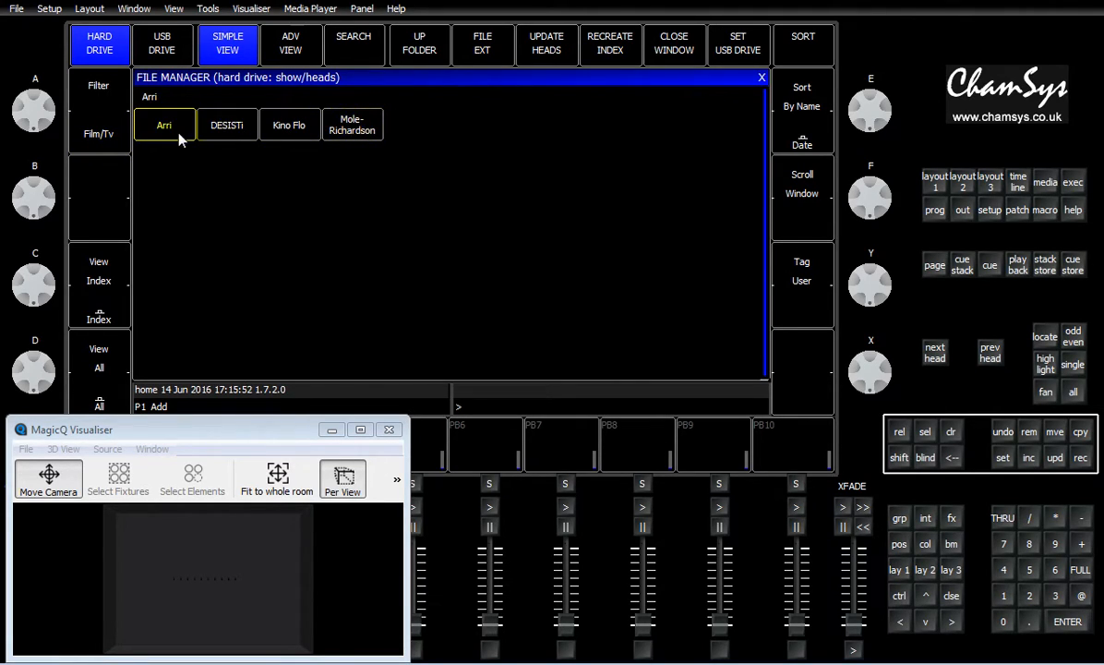
{"action": "left_click", "coordinate": [104, 140]}
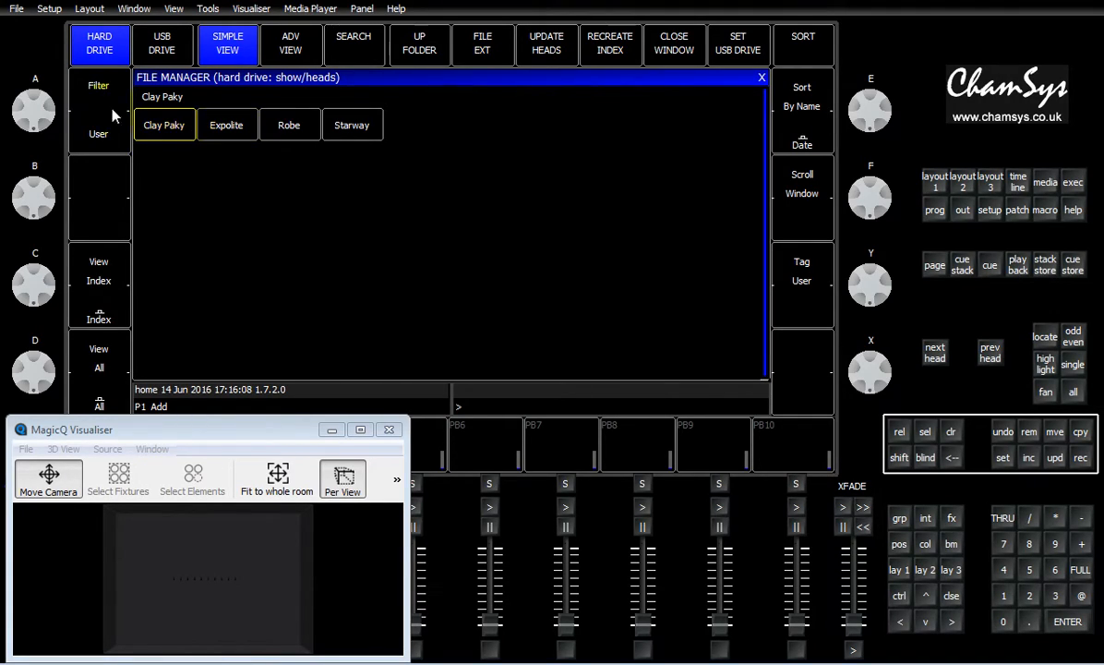
{"action": "left_click", "coordinate": [108, 143]}
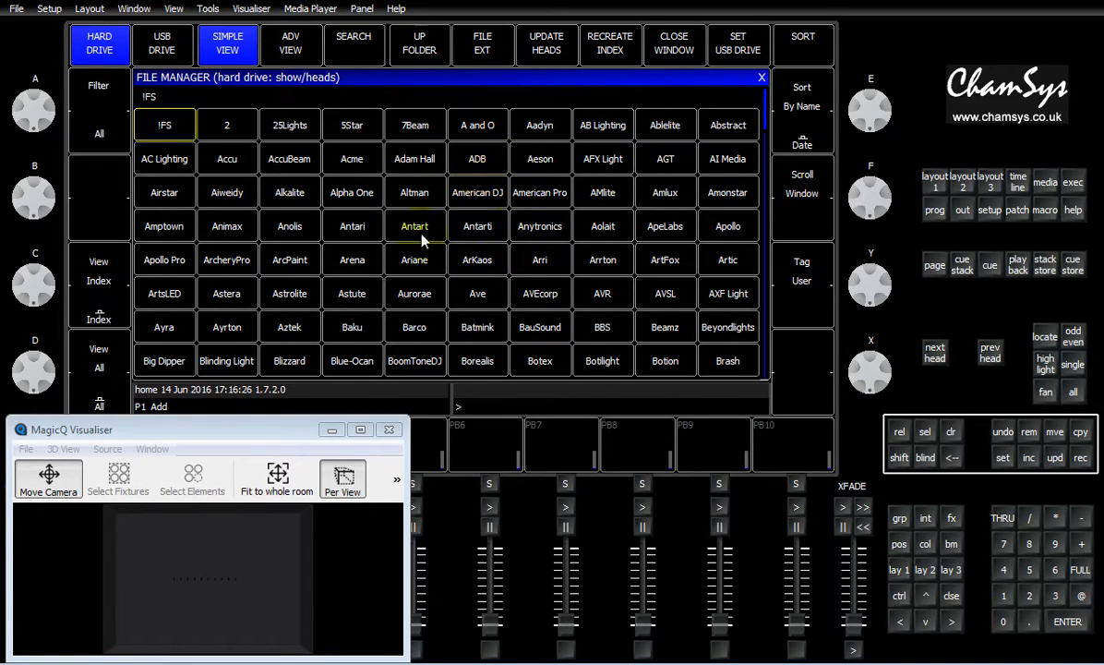
Open the ADB manufacturer and set the User tag for its Mot Warp head.
{"action": "left_click", "coordinate": [477, 161]}
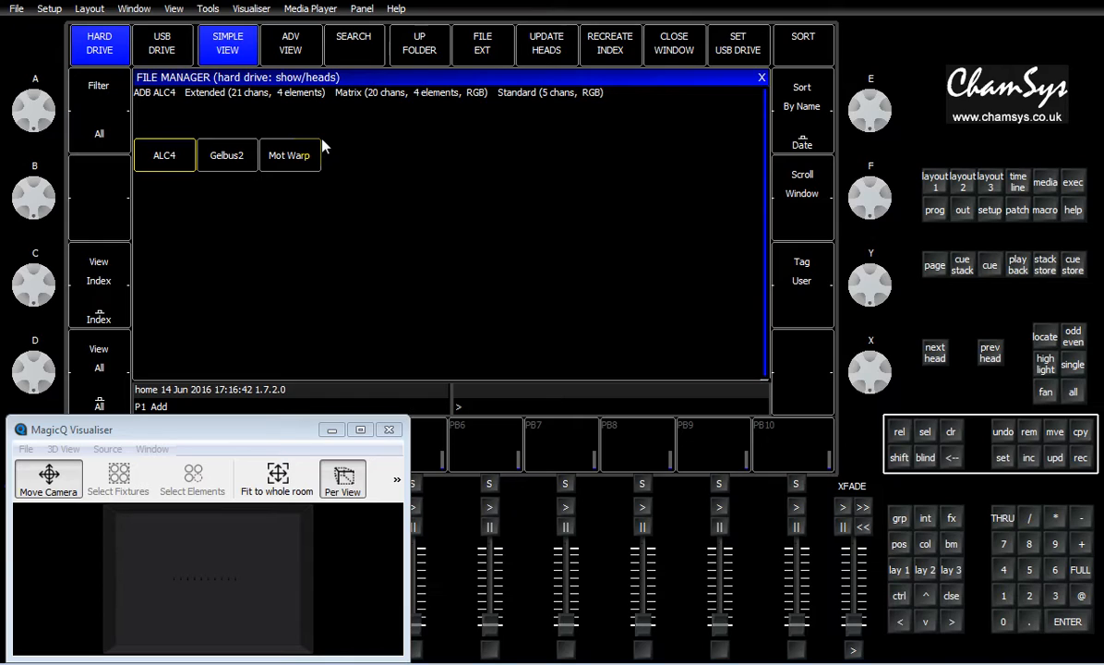
{"action": "key", "text": "Right"}
{"action": "key", "text": "Right"}
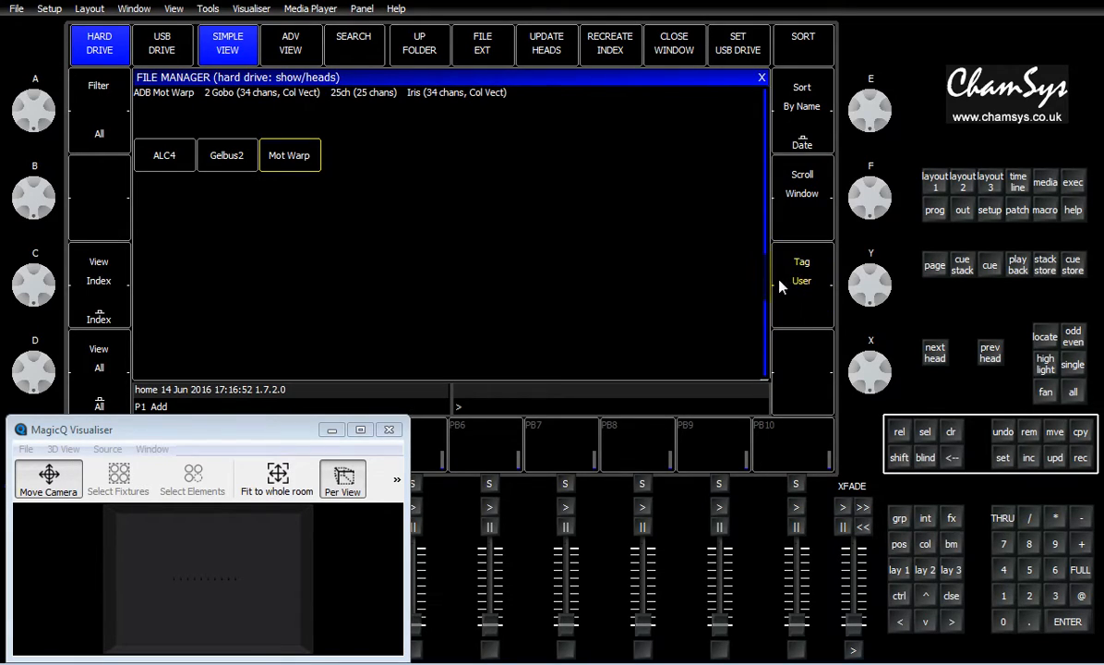
{"action": "left_click", "coordinate": [804, 294]}
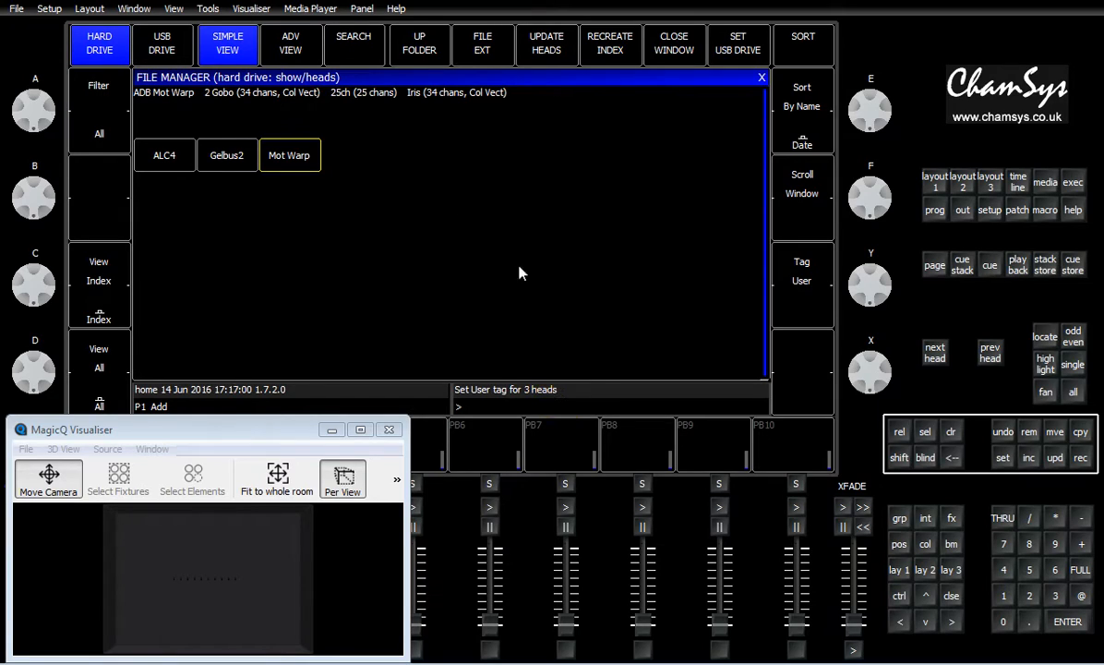
Review the Mot Warp modes without choosing one, check ADB under the User filter, and return the head library filter to All.
{"action": "left_click", "coordinate": [308, 163]}
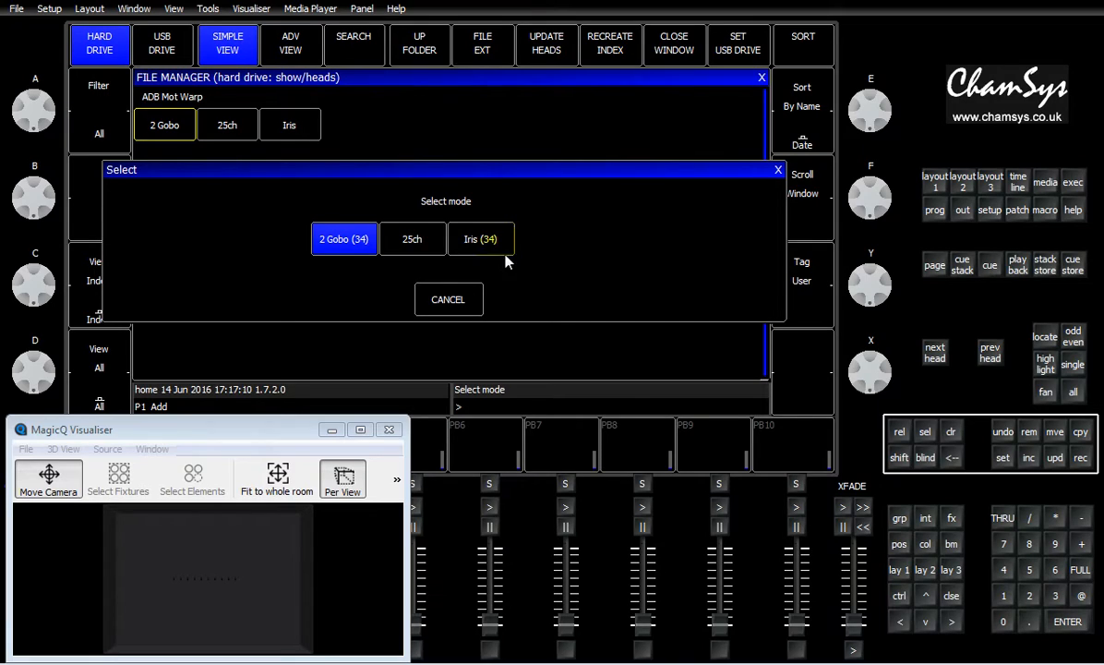
{"action": "left_click", "coordinate": [464, 303]}
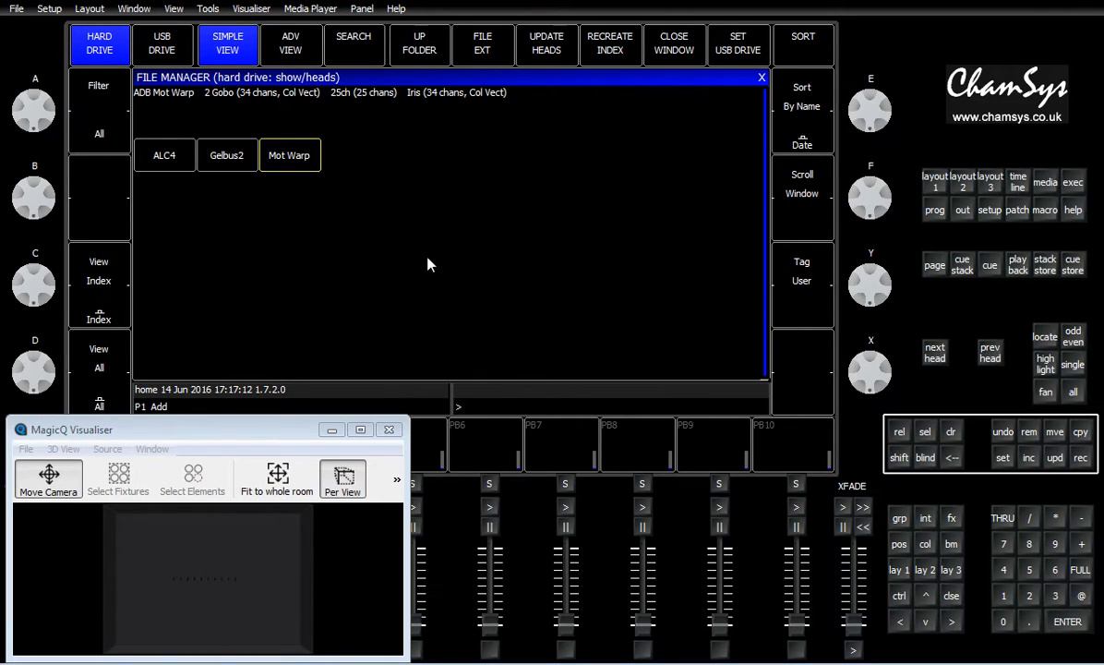
{"action": "left_click", "coordinate": [101, 103]}
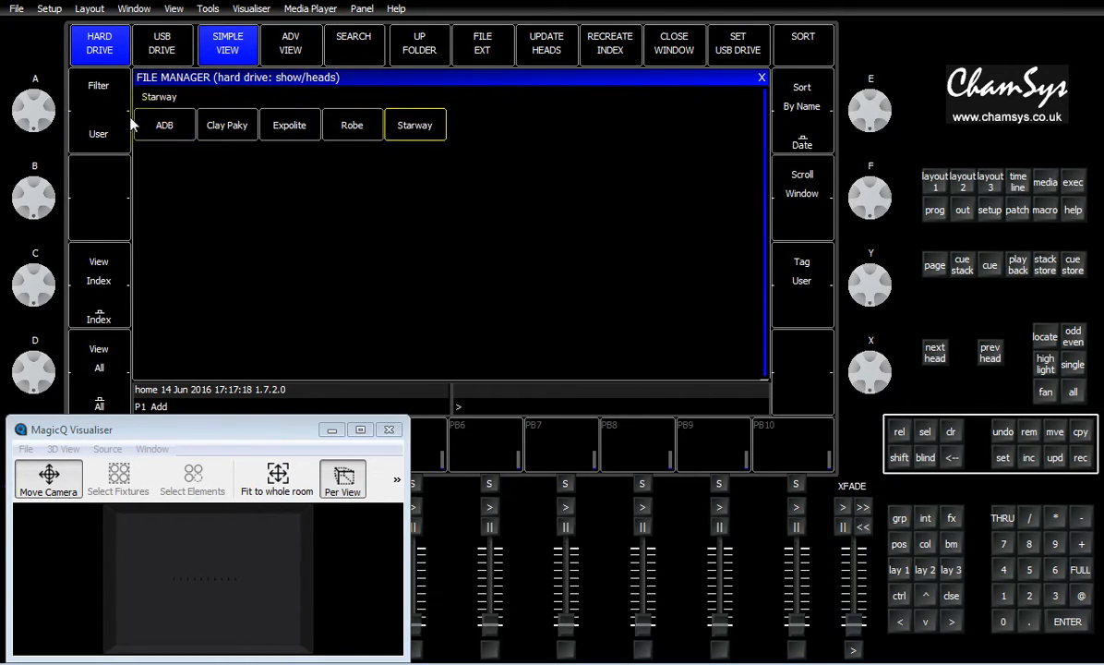
{"action": "left_click", "coordinate": [166, 120]}
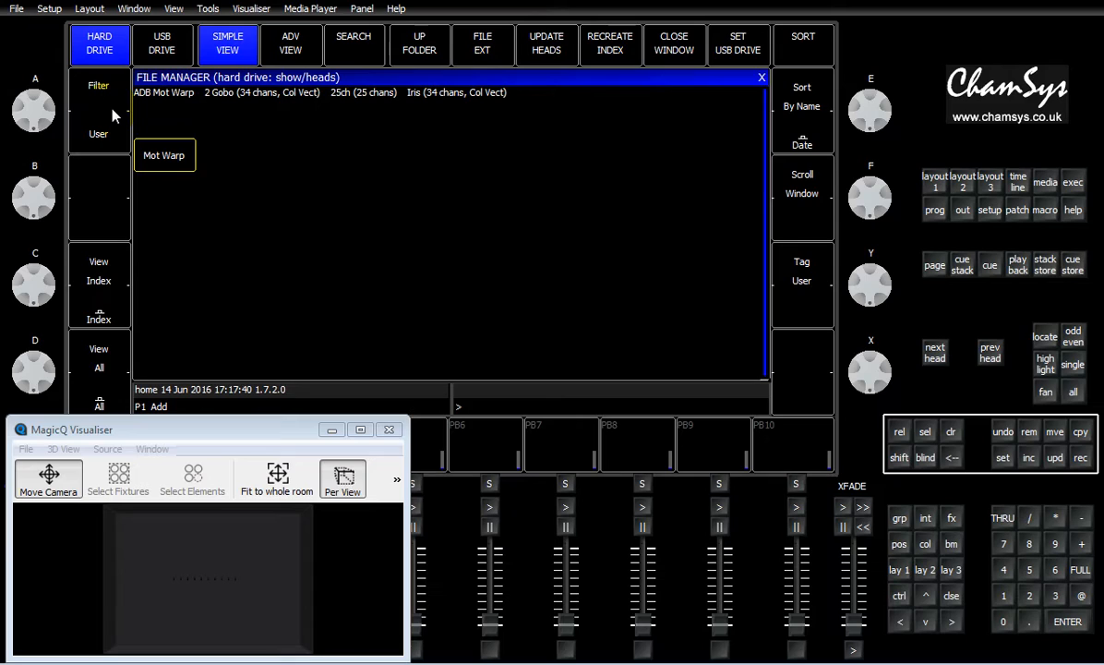
{"action": "left_click", "coordinate": [111, 138]}
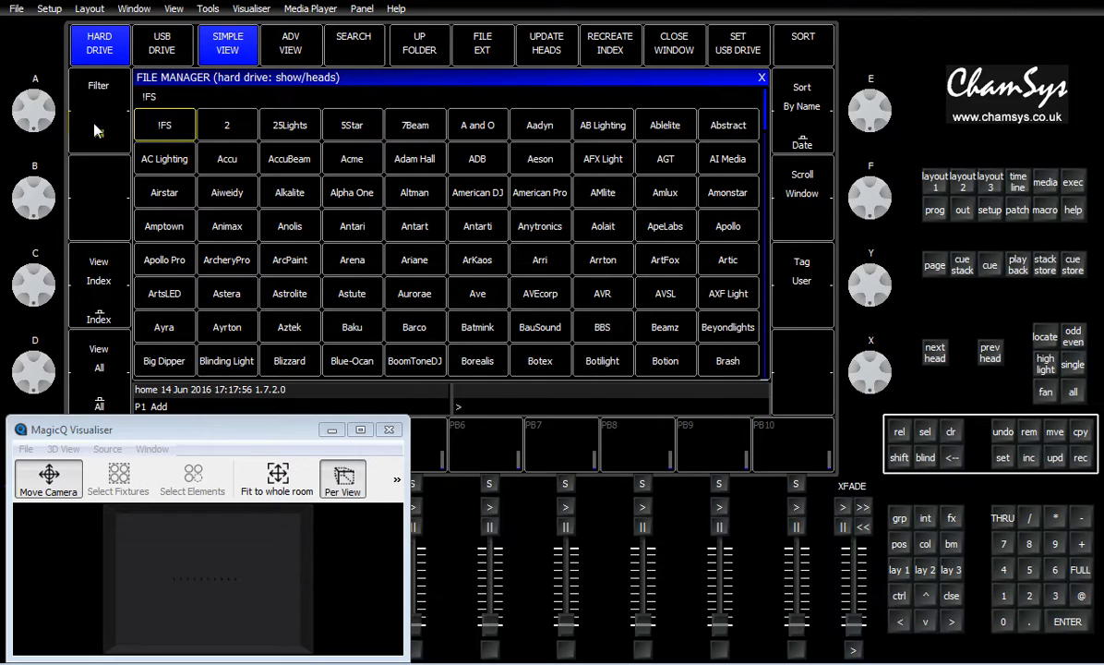
Find the Martin manufacturer in the head library and choose the Aura head in its 6-channel Aura mode.
{"action": "type", "text": "mart"}
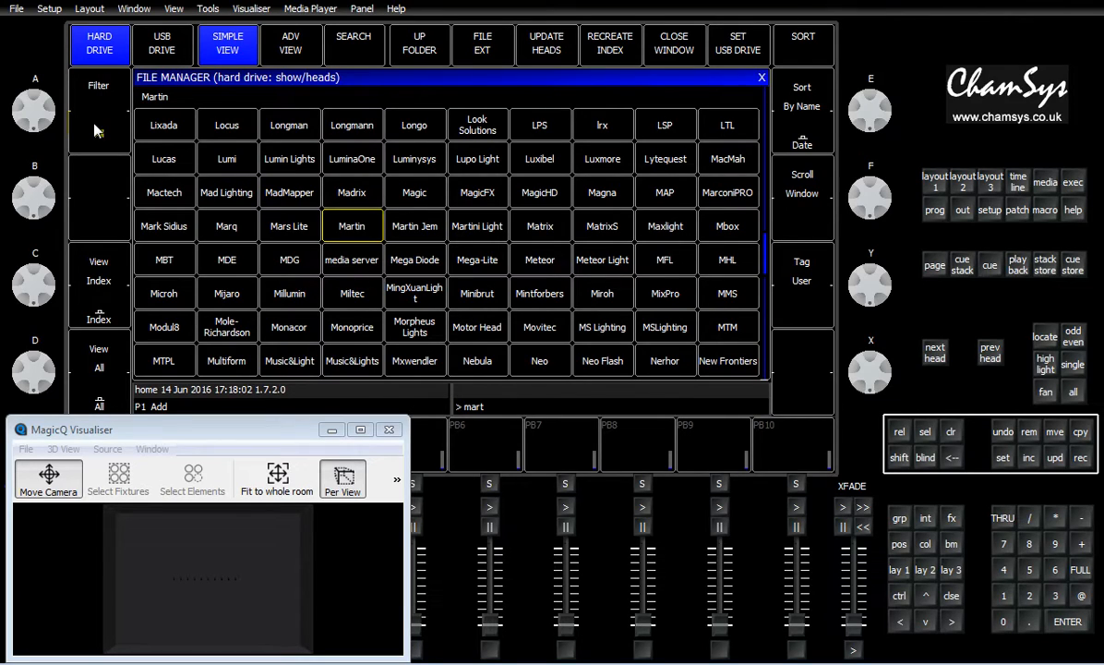
{"action": "key", "text": "Escape"}
{"action": "key", "text": "Return"}
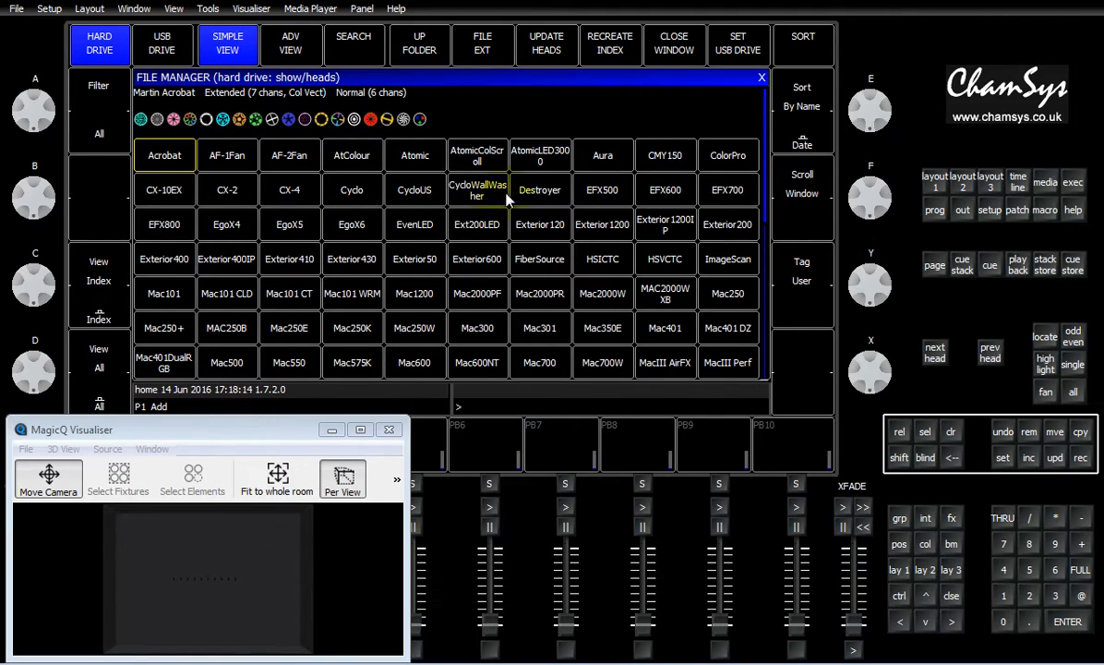
{"action": "left_click", "coordinate": [601, 159]}
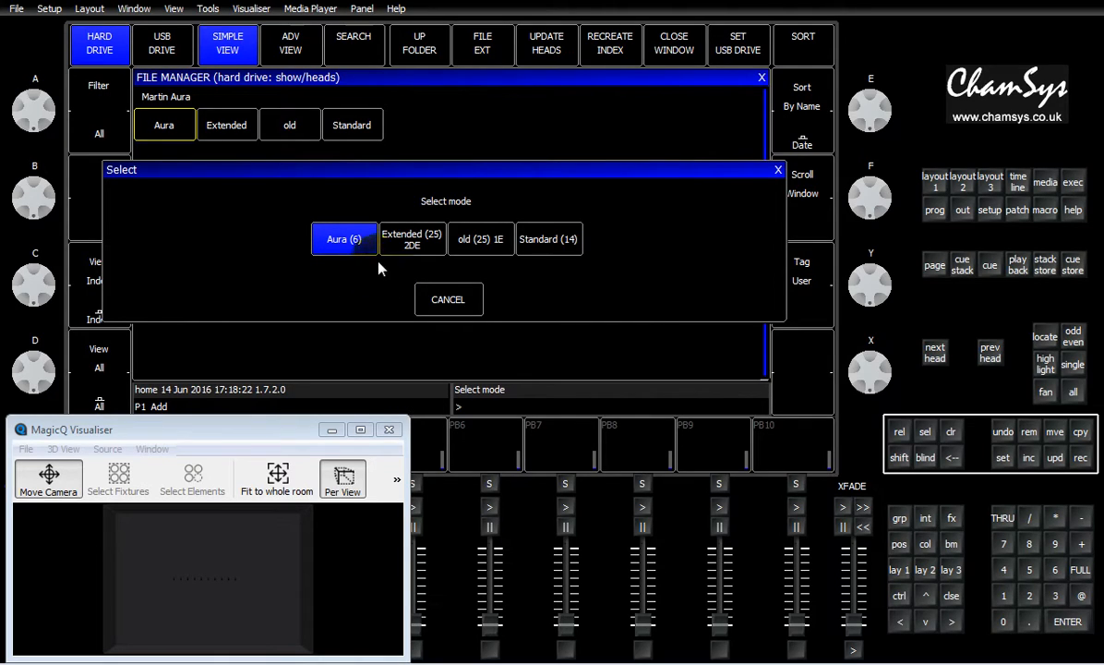
{"action": "left_click", "coordinate": [342, 240]}
{"action": "left_click", "coordinate": [343, 242]}
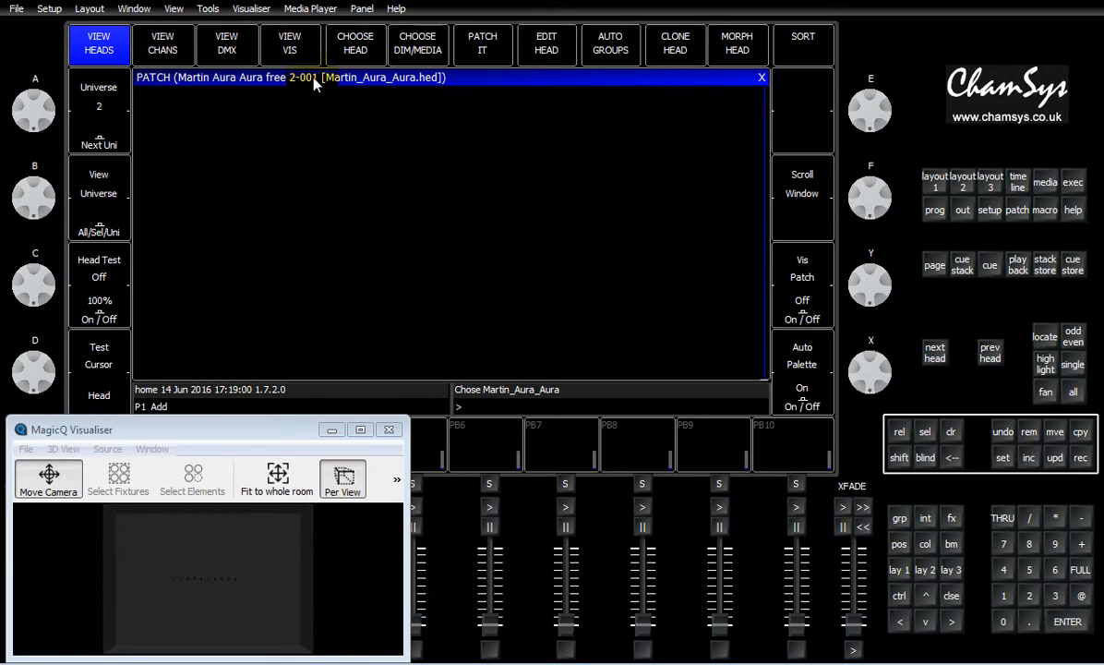
Patch ten Martin Aura heads starting at universe 2, channel 1, with head numbers from 601 (10@2-1*601).
{"action": "left_click", "coordinate": [477, 46]}
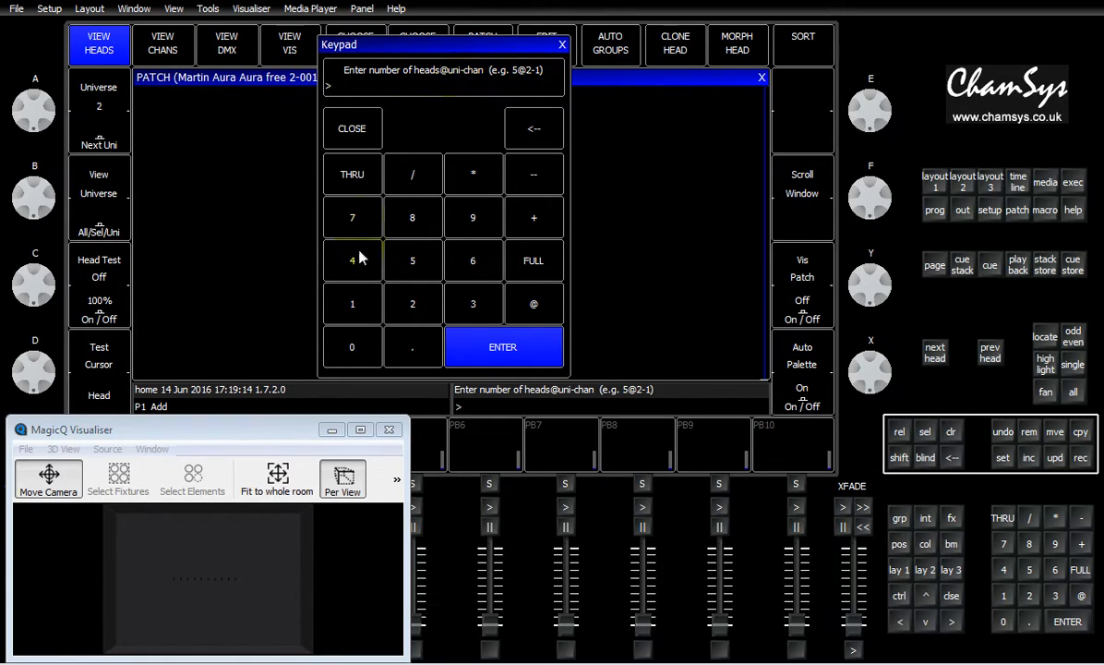
{"action": "left_click", "coordinate": [355, 306]}
{"action": "left_click", "coordinate": [356, 345]}
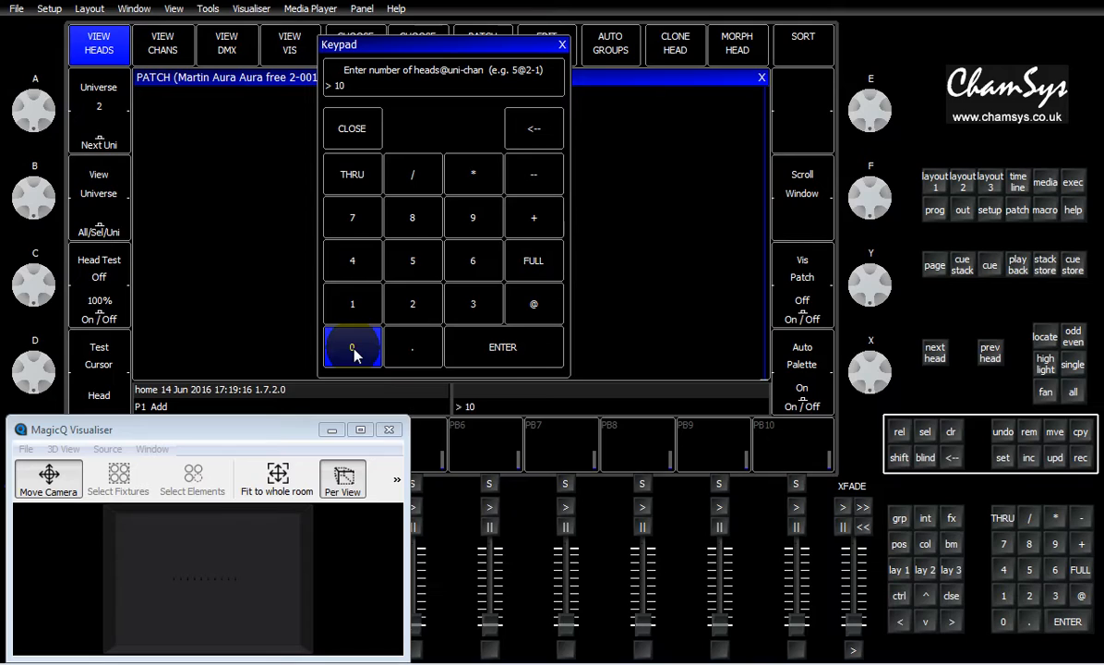
{"action": "left_click", "coordinate": [534, 308]}
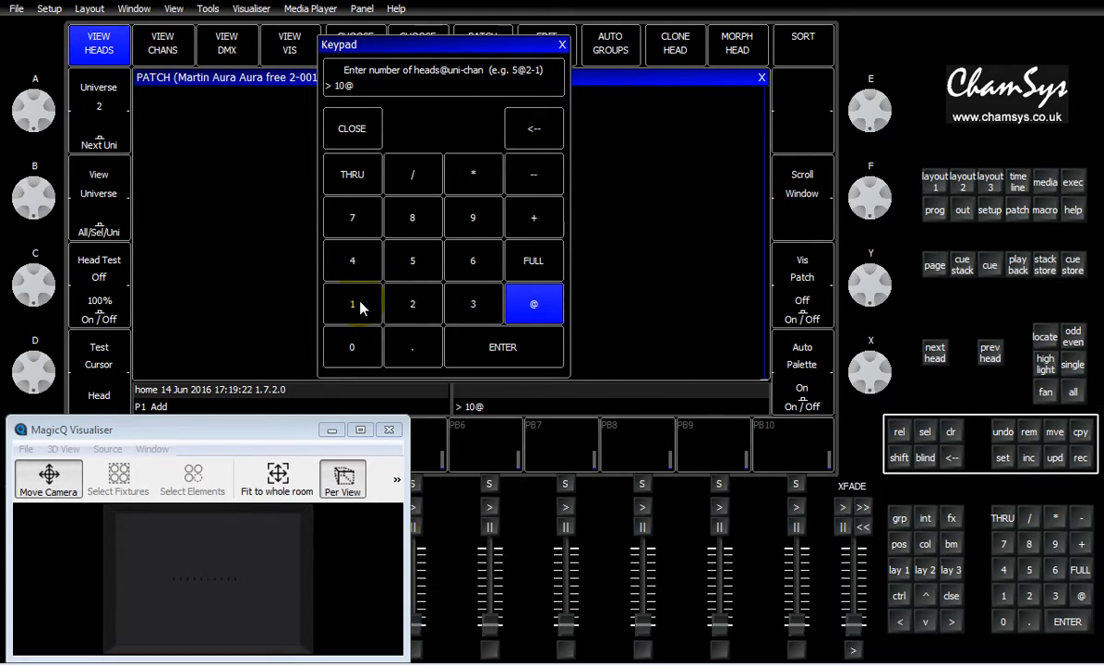
{"action": "left_click", "coordinate": [417, 308]}
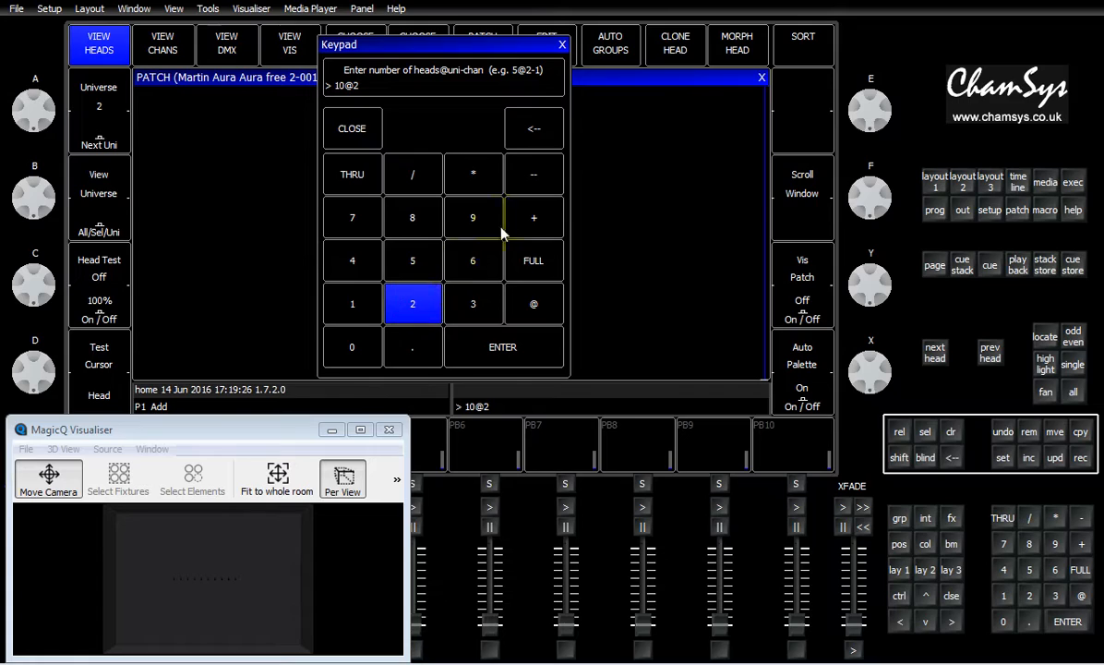
{"action": "left_click", "coordinate": [533, 181]}
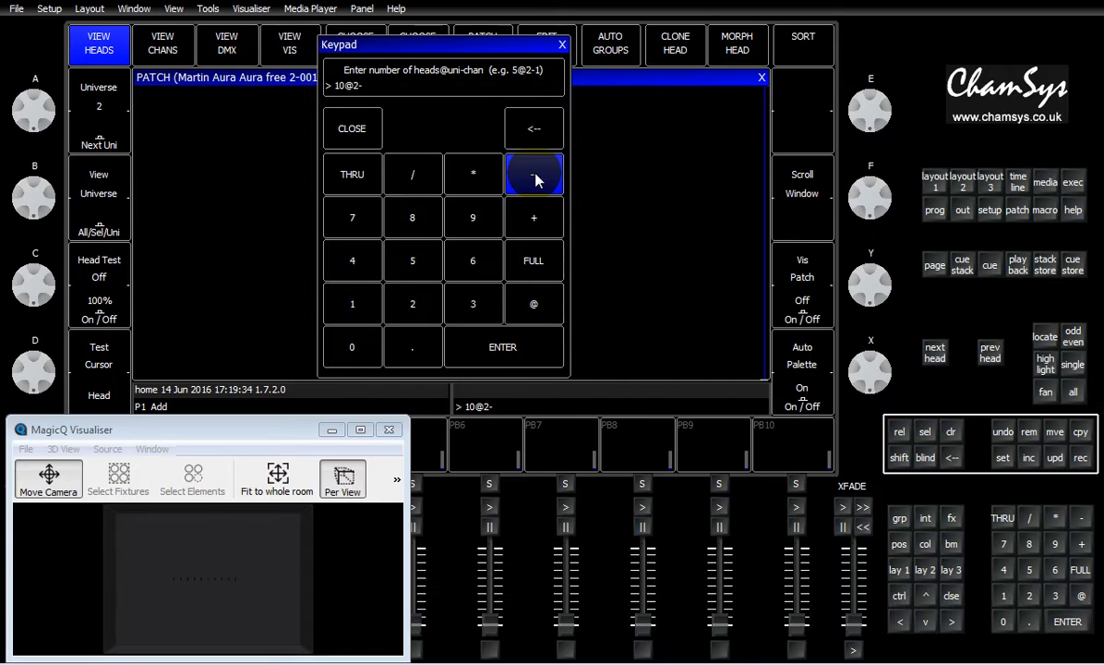
{"action": "left_click", "coordinate": [360, 312]}
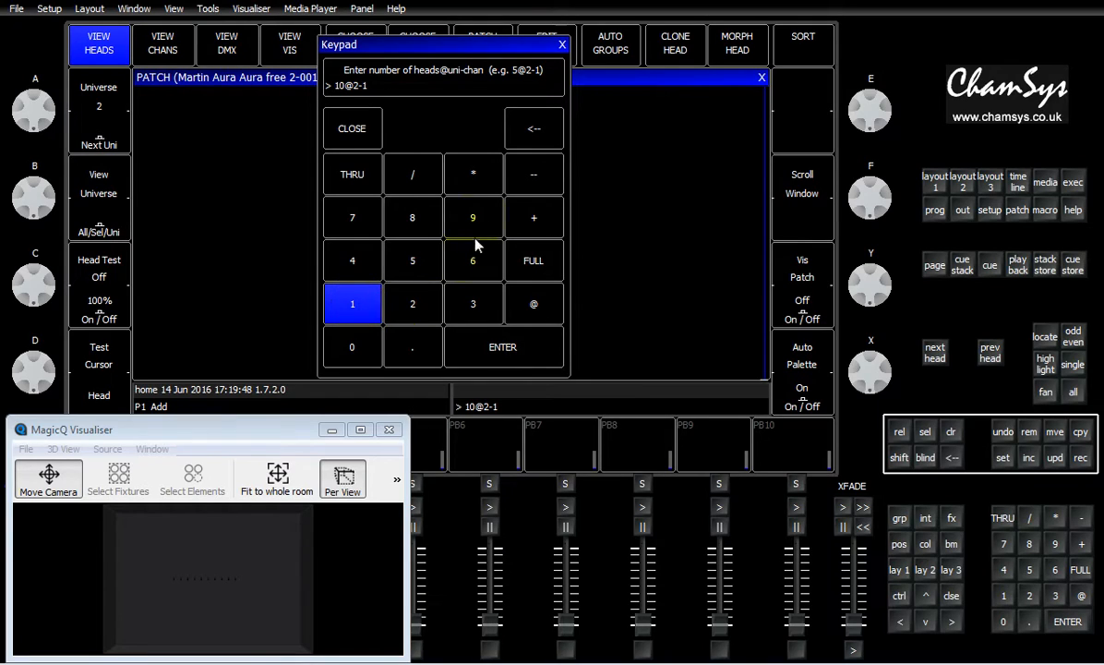
{"action": "left_click", "coordinate": [482, 183]}
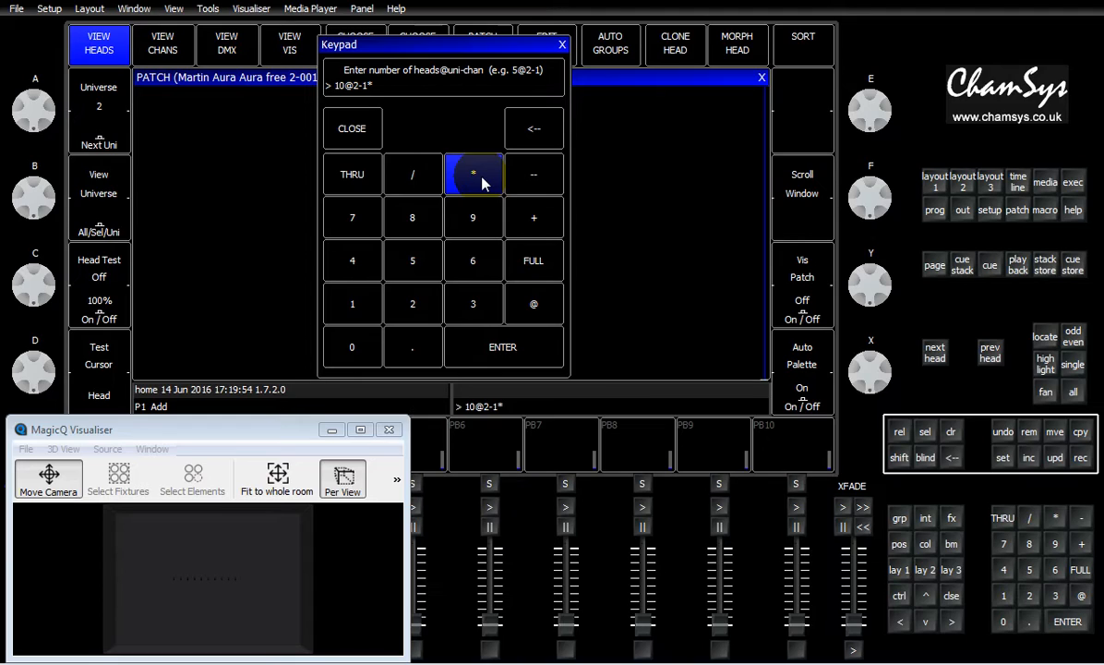
{"action": "left_click", "coordinate": [473, 277]}
{"action": "left_click", "coordinate": [352, 347]}
{"action": "left_click", "coordinate": [354, 307]}
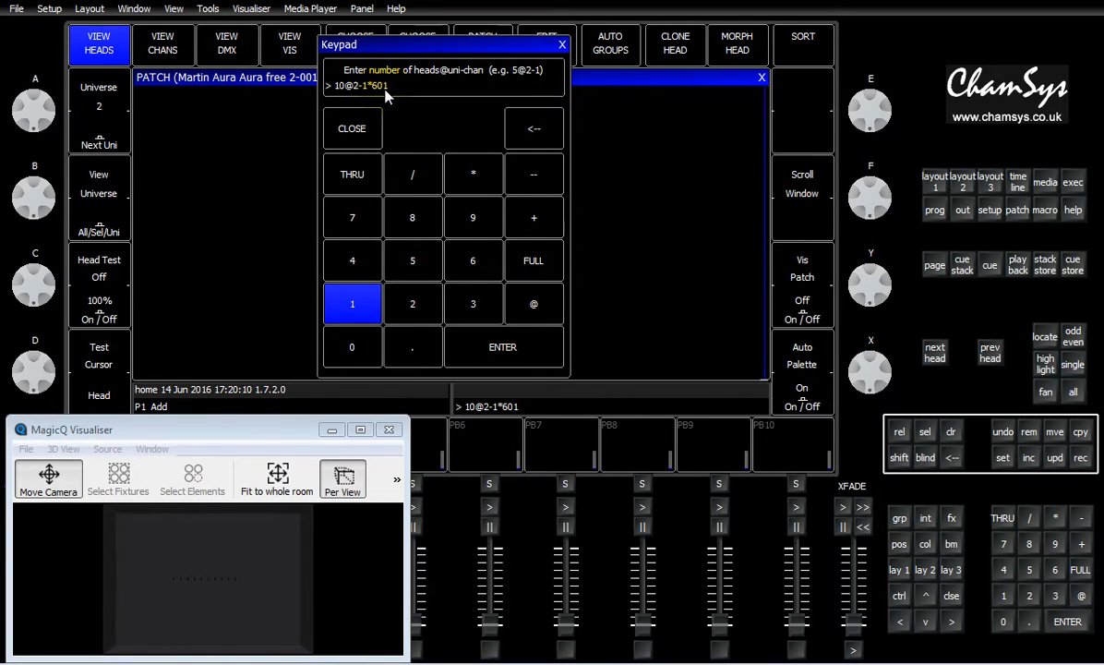
{"action": "left_click", "coordinate": [495, 354]}
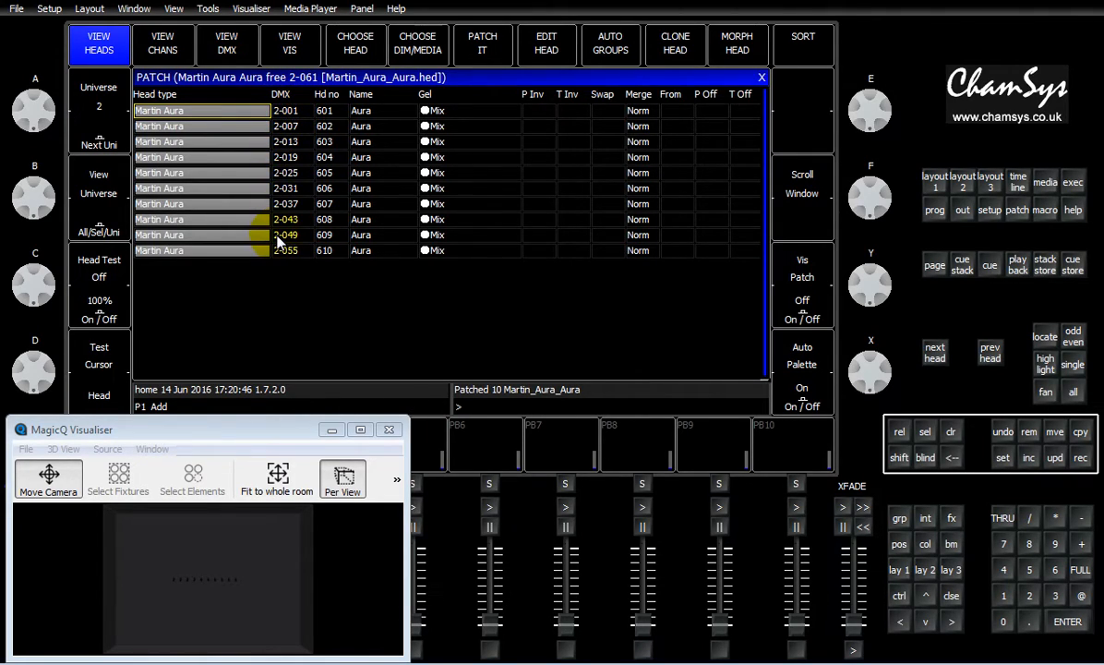
Readdress all ten Auras from 2.1 at intervals of 40 channels (2.1/40), agreeing to move aside the conflicting head.
{"action": "left_click", "coordinate": [281, 95]}
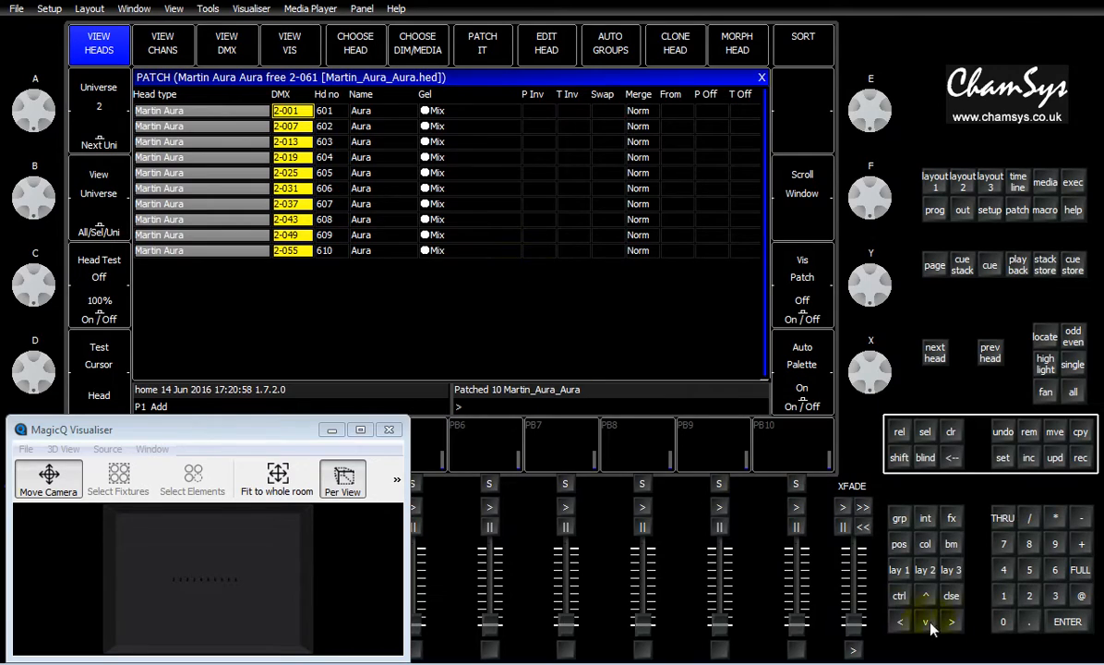
{"action": "left_click", "coordinate": [1031, 598]}
{"action": "left_click", "coordinate": [1031, 622]}
{"action": "left_click", "coordinate": [1005, 600]}
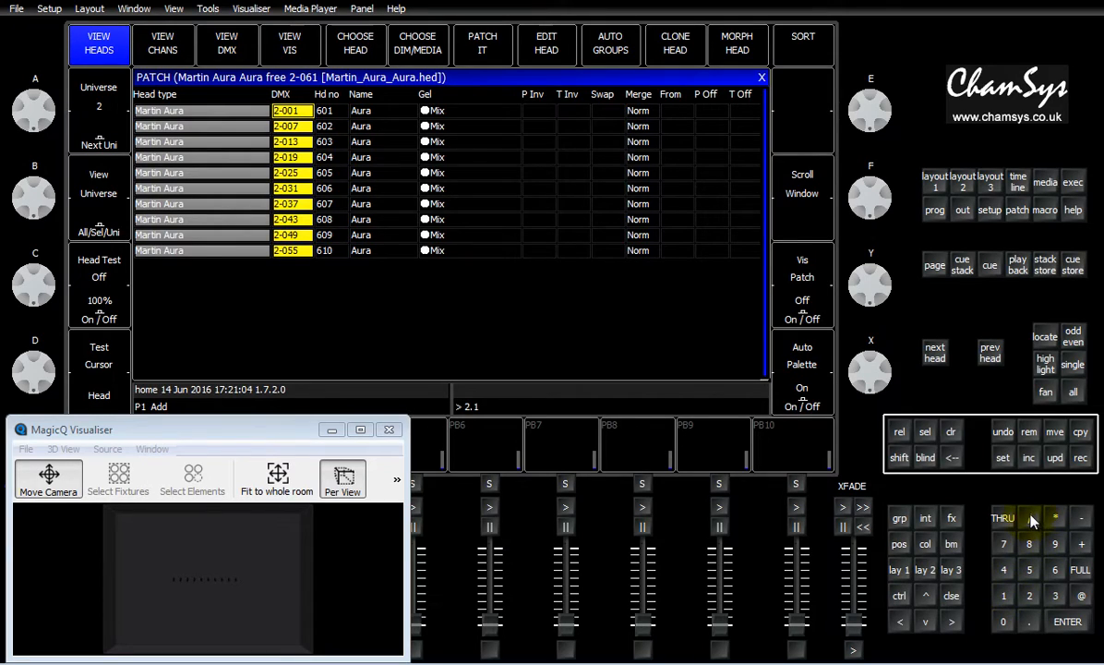
{"action": "left_click", "coordinate": [1003, 570]}
{"action": "left_click", "coordinate": [1004, 622]}
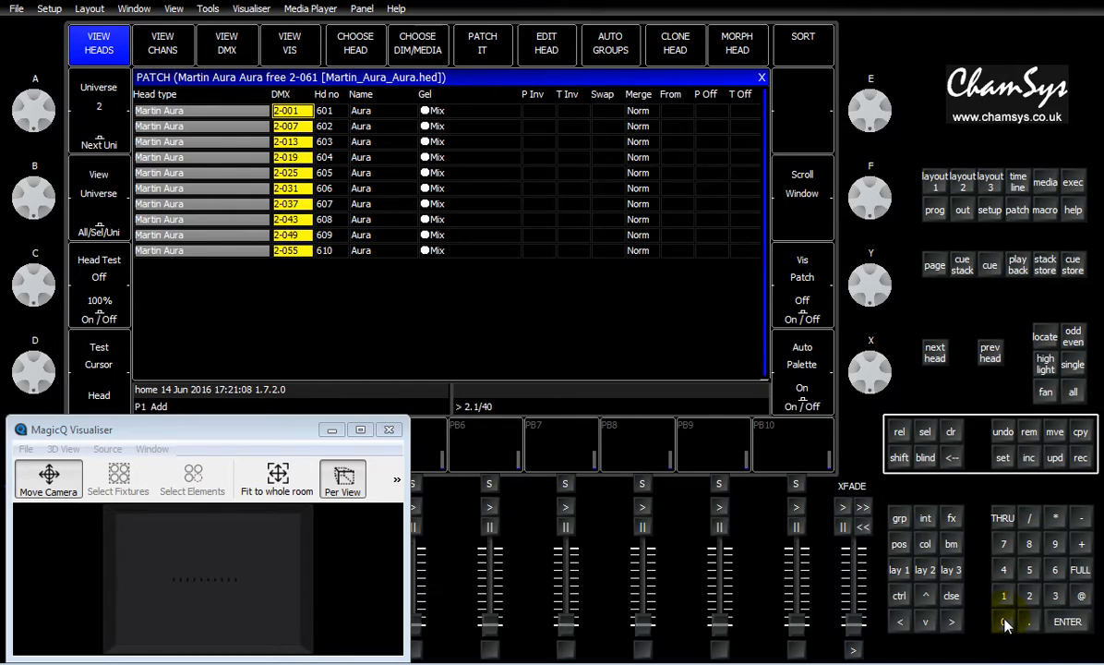
{"action": "left_click", "coordinate": [1067, 623]}
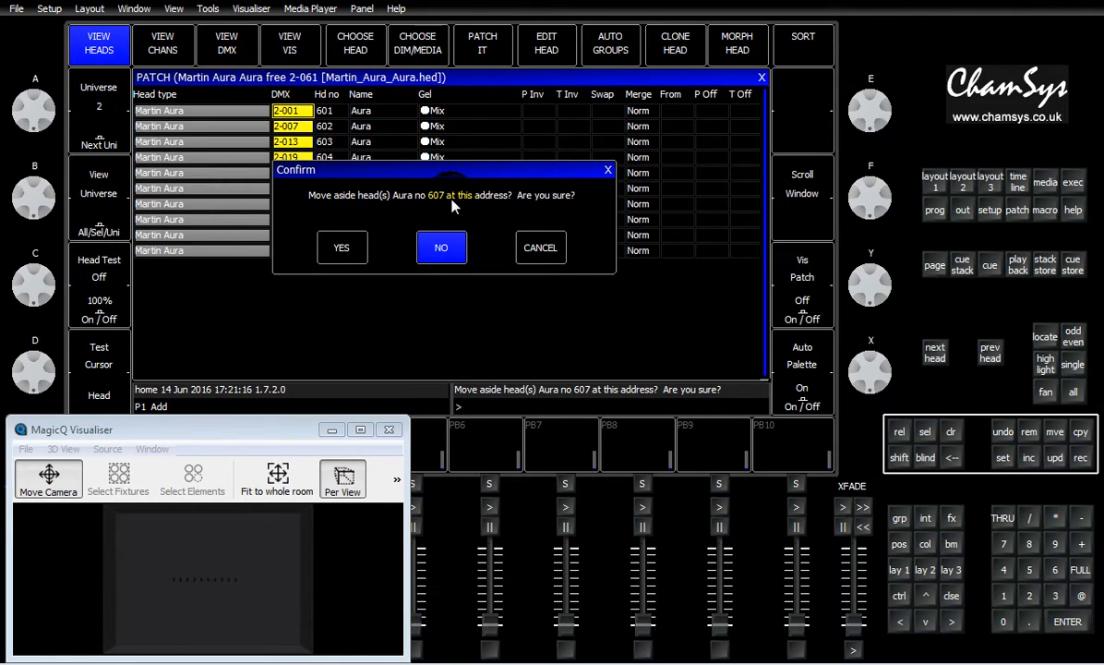
{"action": "left_click", "coordinate": [342, 249]}
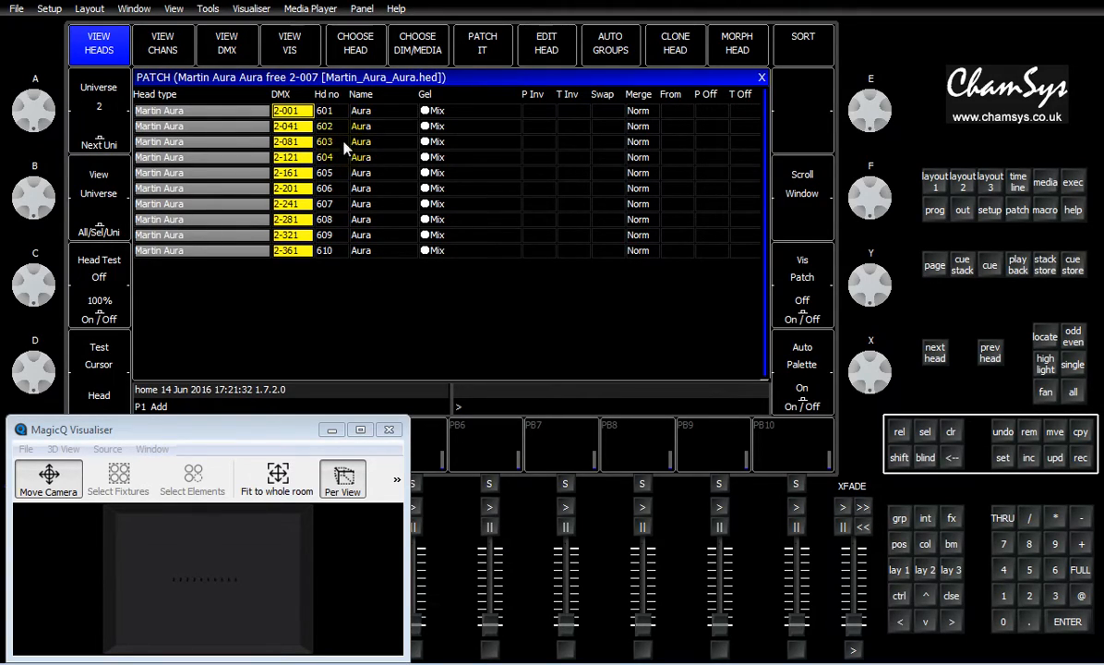
{"action": "left_click", "coordinate": [325, 107]}
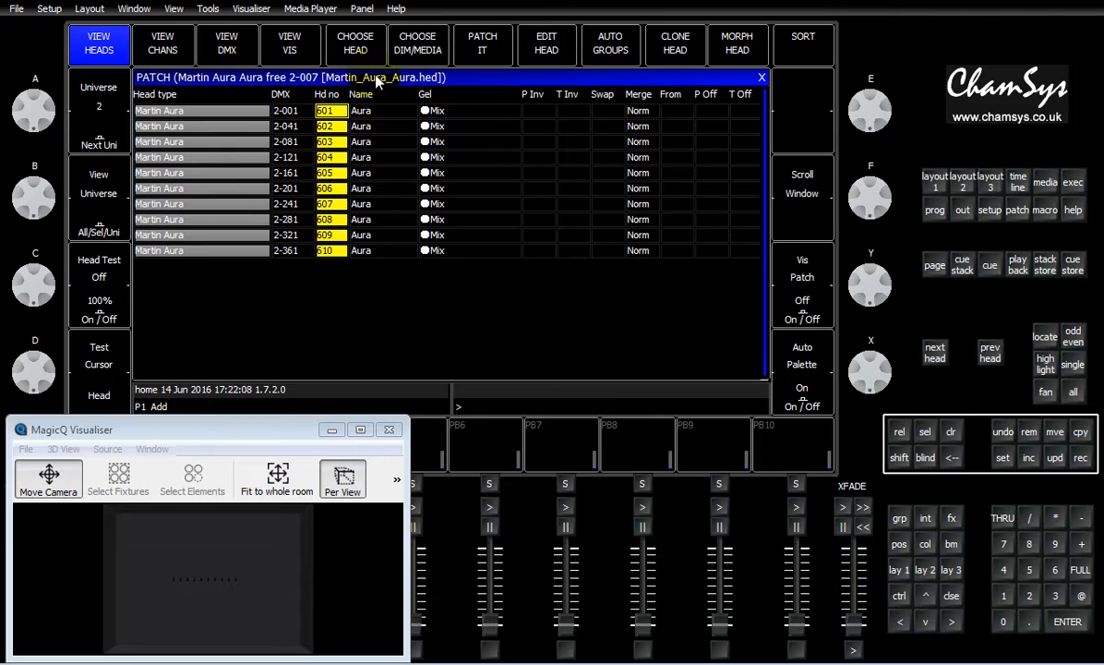
{"action": "left_click_drag", "start_coordinate": [189, 126], "coordinate": [187, 220]}
{"action": "left_click_drag", "start_coordinate": [189, 158], "coordinate": [191, 173]}
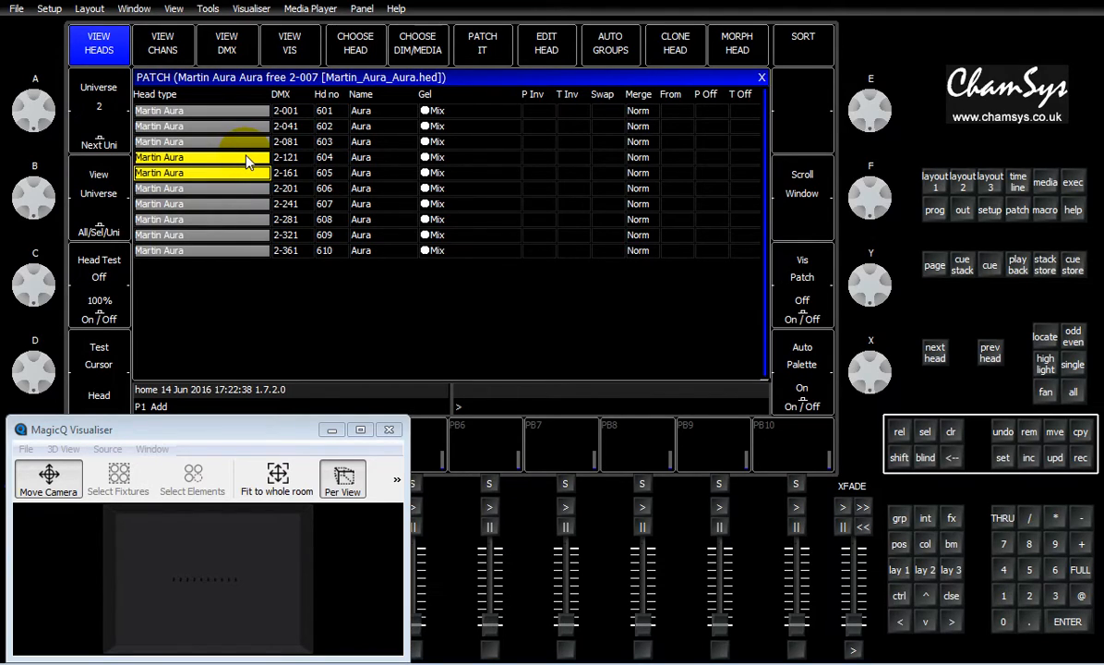
Switch the patch to universe 1 and open the current head of generic dimmer 102 in the Head Editor.
{"action": "left_click", "coordinate": [101, 129]}
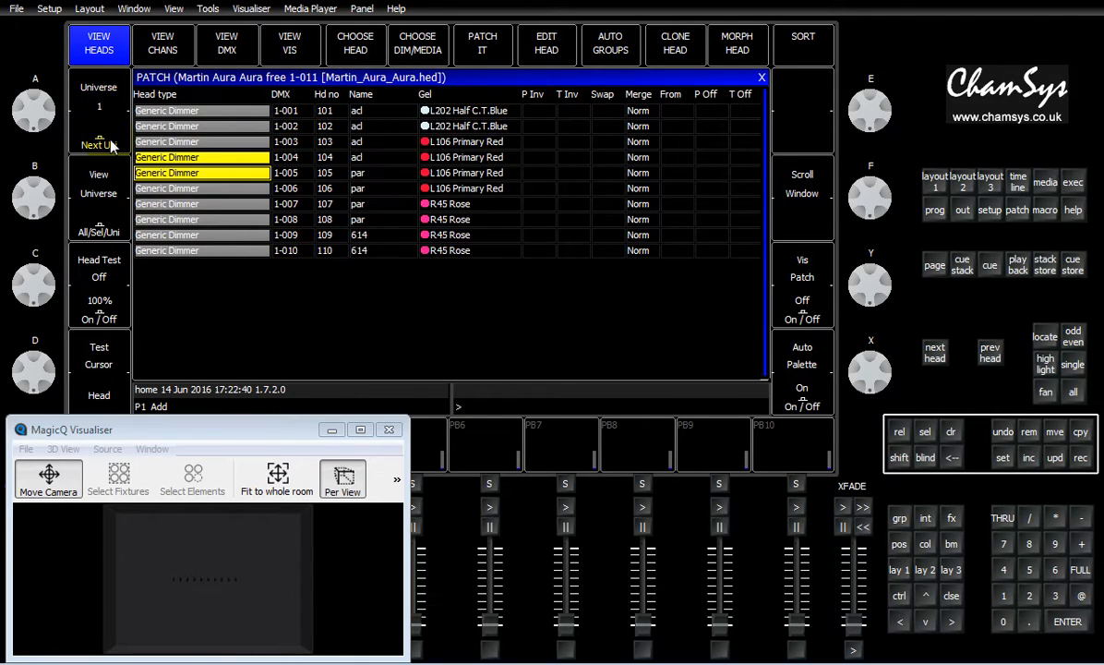
{"action": "left_click", "coordinate": [191, 128]}
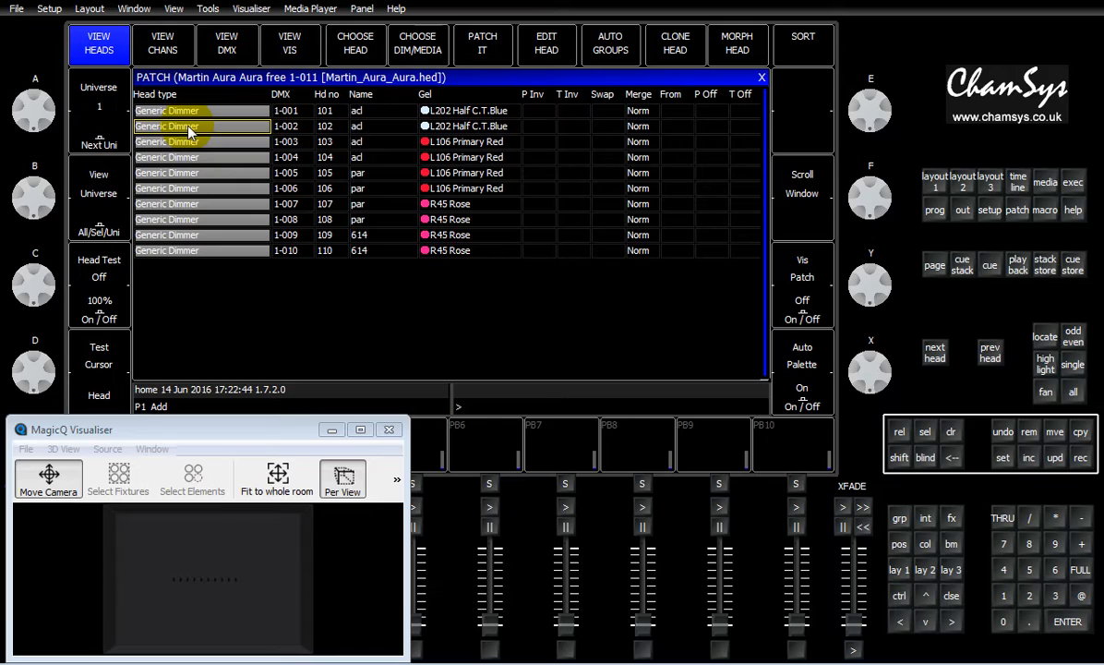
{"action": "left_click", "coordinate": [900, 458]}
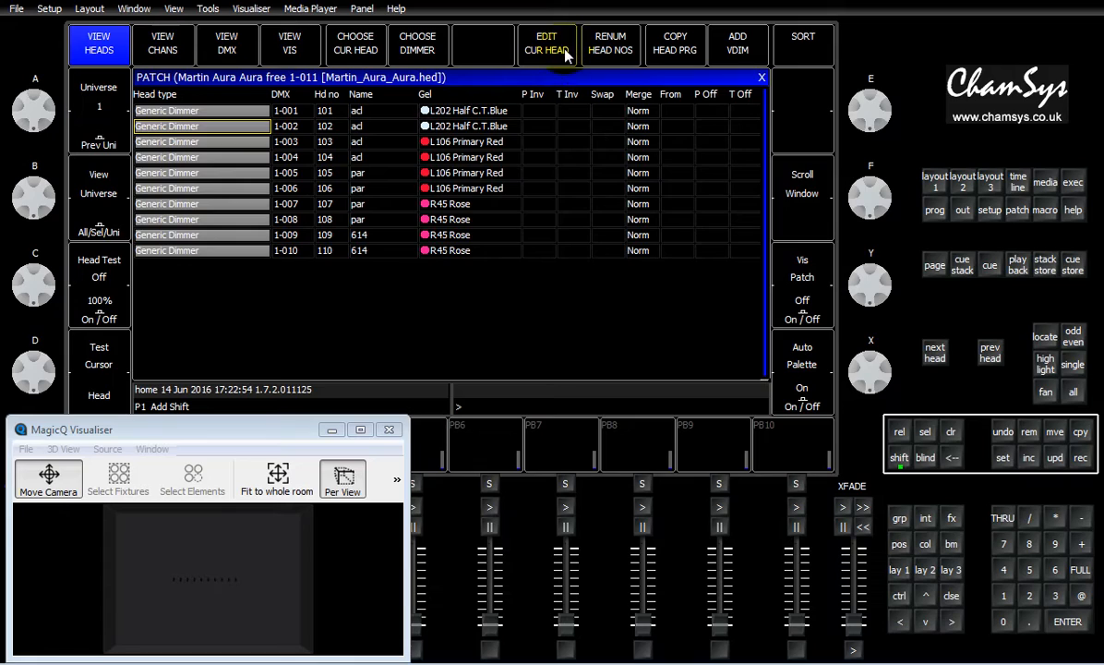
{"action": "left_click", "coordinate": [522, 48]}
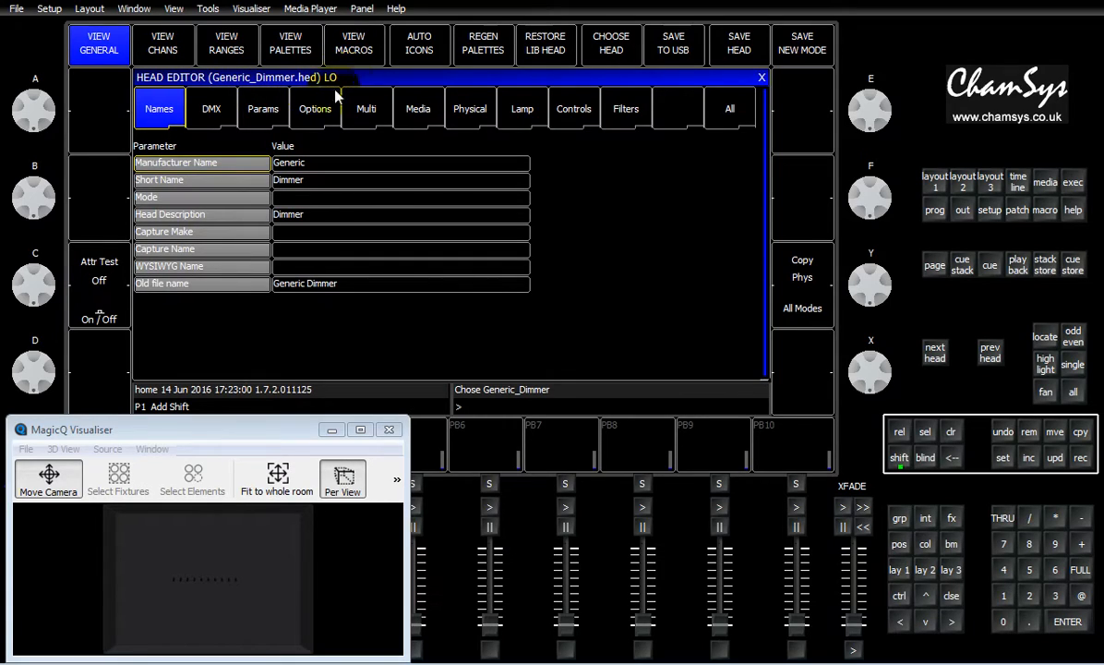
Examine the Generic Dimmer's general, channel, range and palette settings, and return to the patch.
{"action": "left_click", "coordinate": [302, 161]}
{"action": "left_click", "coordinate": [165, 46]}
{"action": "left_click", "coordinate": [236, 48]}
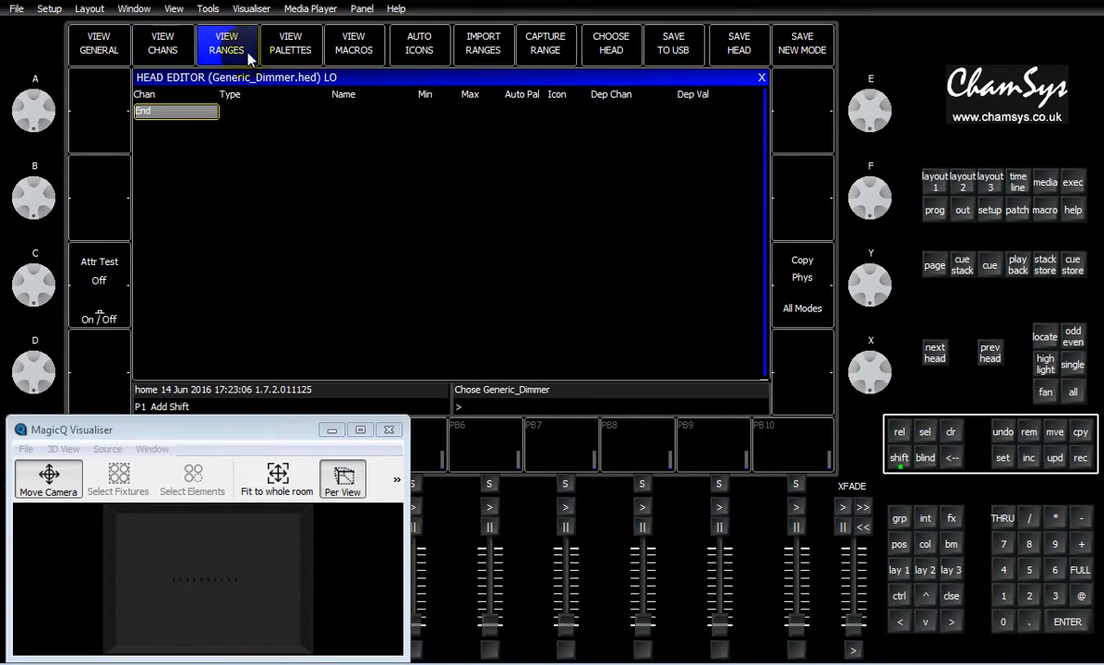
{"action": "left_click", "coordinate": [289, 48]}
{"action": "left_click", "coordinate": [226, 52]}
{"action": "left_click", "coordinate": [163, 46]}
{"action": "left_click", "coordinate": [109, 53]}
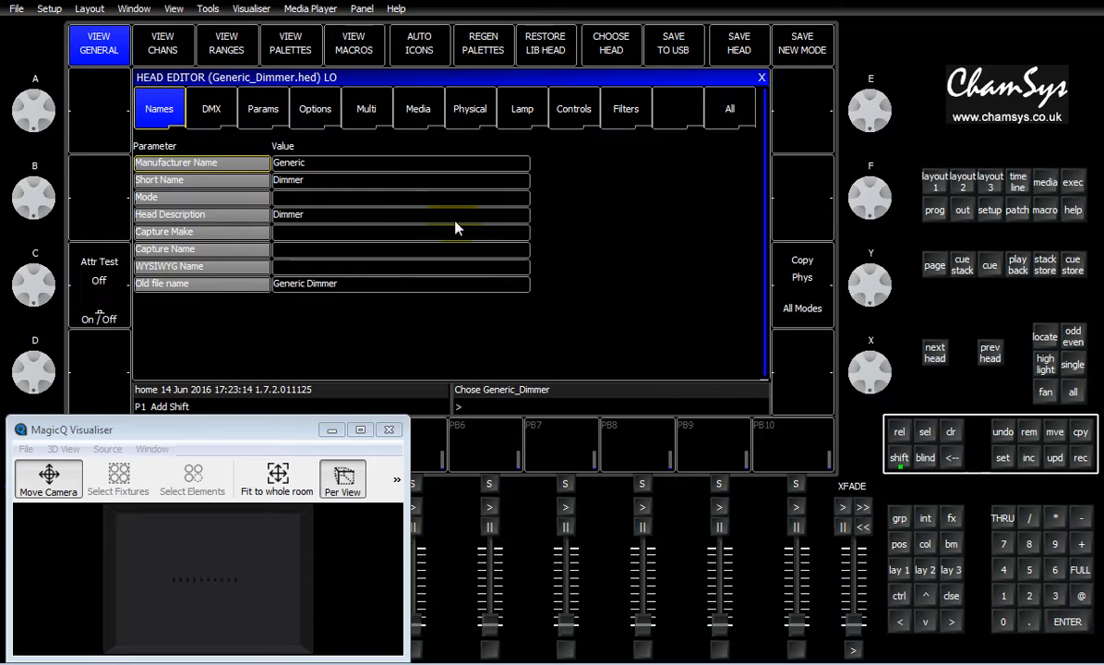
{"action": "left_click", "coordinate": [1019, 212]}
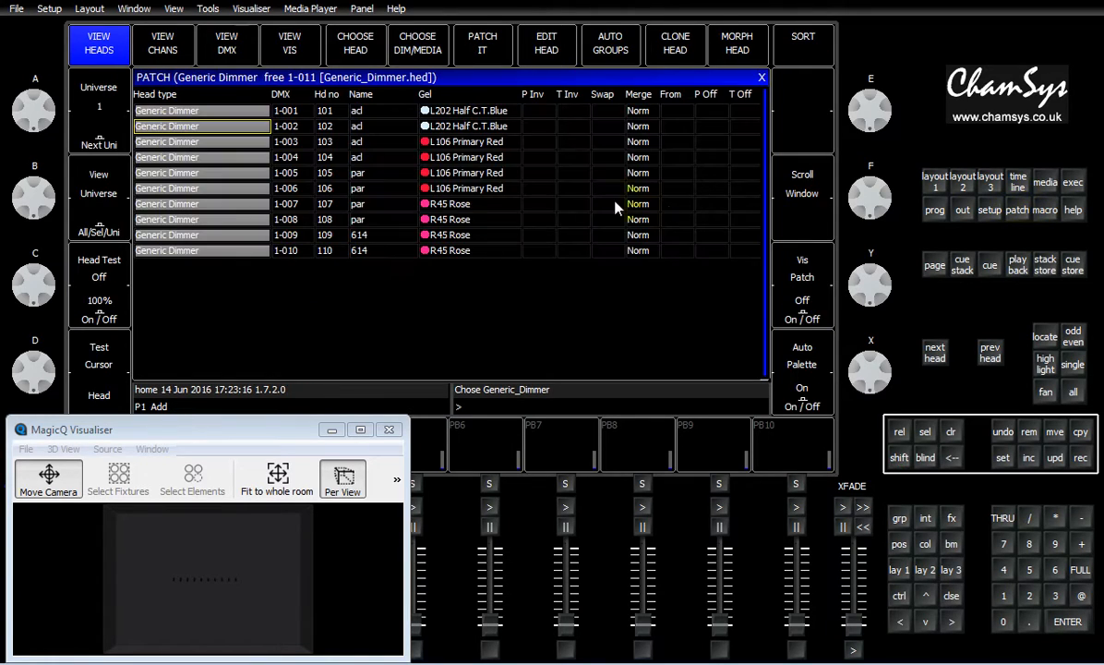
Switch the patch to universe 2 and choose the head type of Aura 603 as the current head.
{"action": "left_click", "coordinate": [106, 143]}
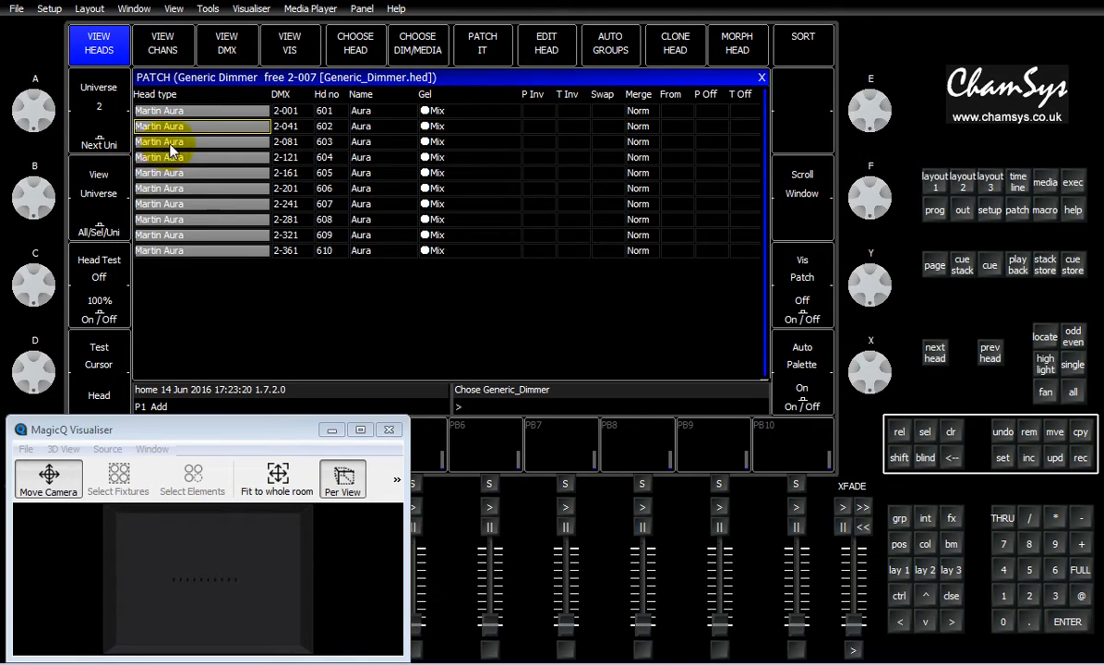
{"action": "left_click", "coordinate": [186, 144]}
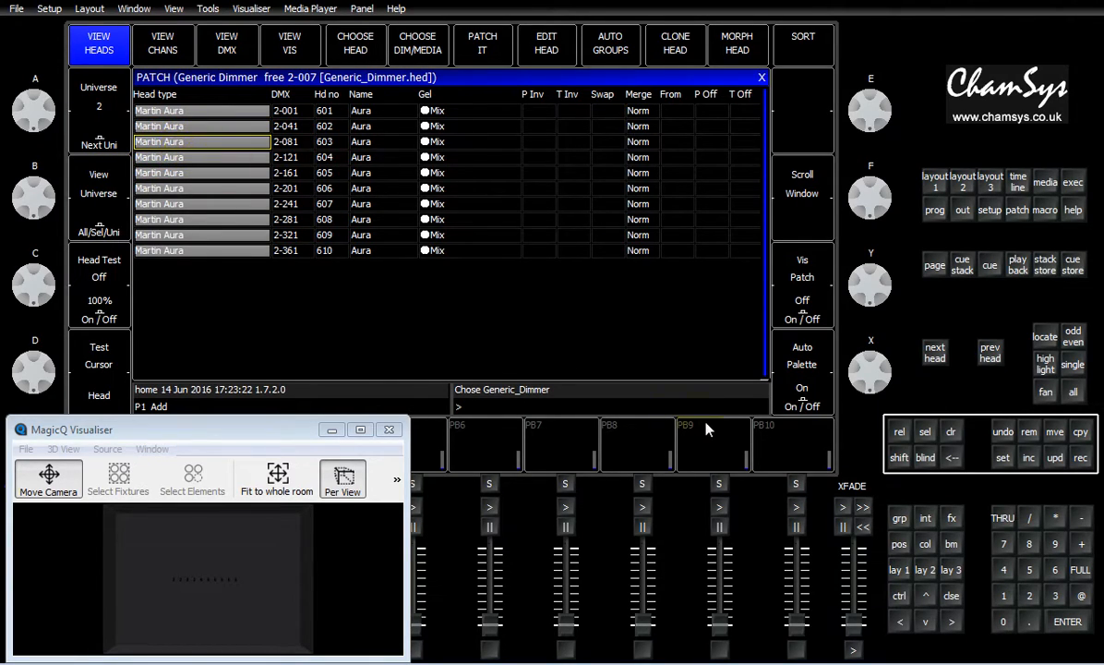
{"action": "left_click", "coordinate": [900, 457]}
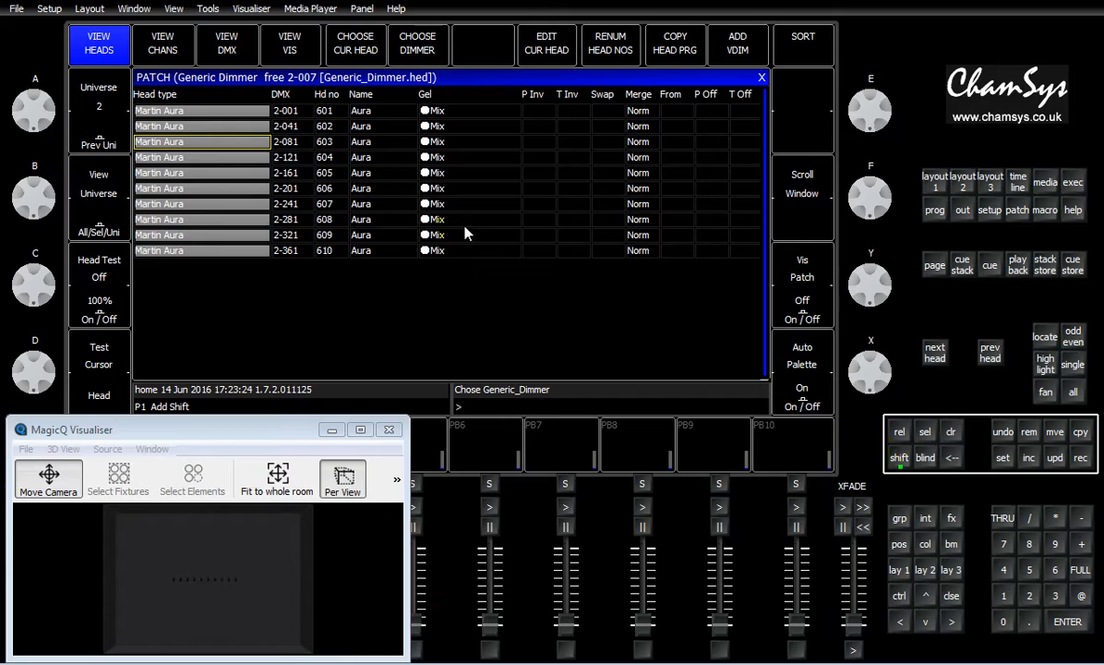
{"action": "left_click", "coordinate": [363, 53]}
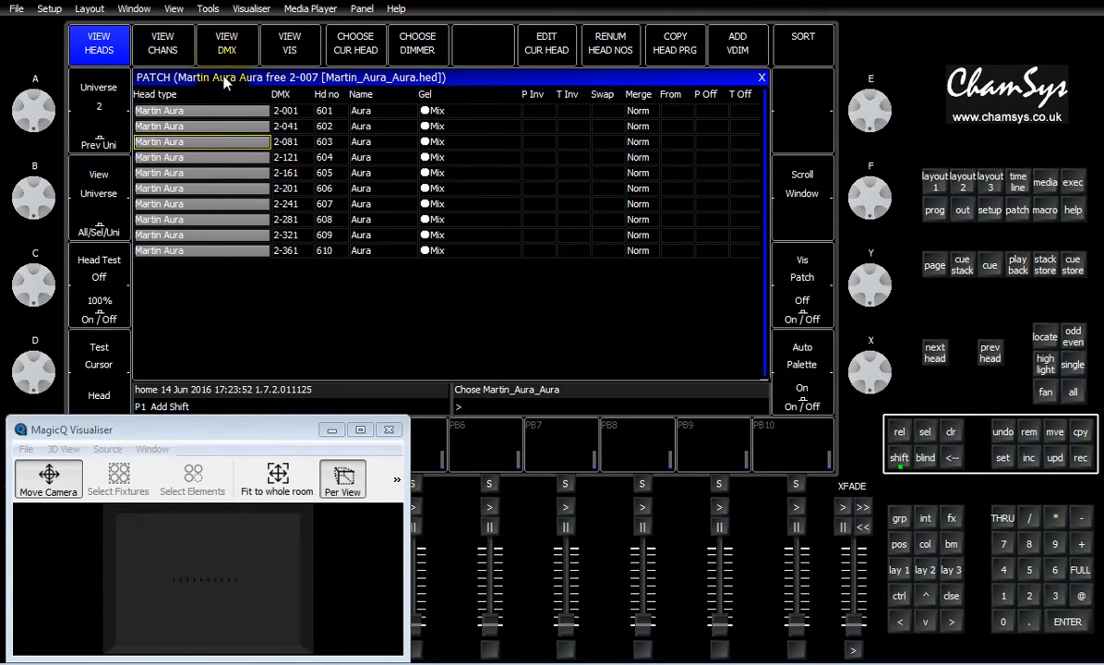
Examine the individual channels of Aura 603 in the patch, and return to the list of heads.
{"action": "left_click", "coordinate": [163, 44]}
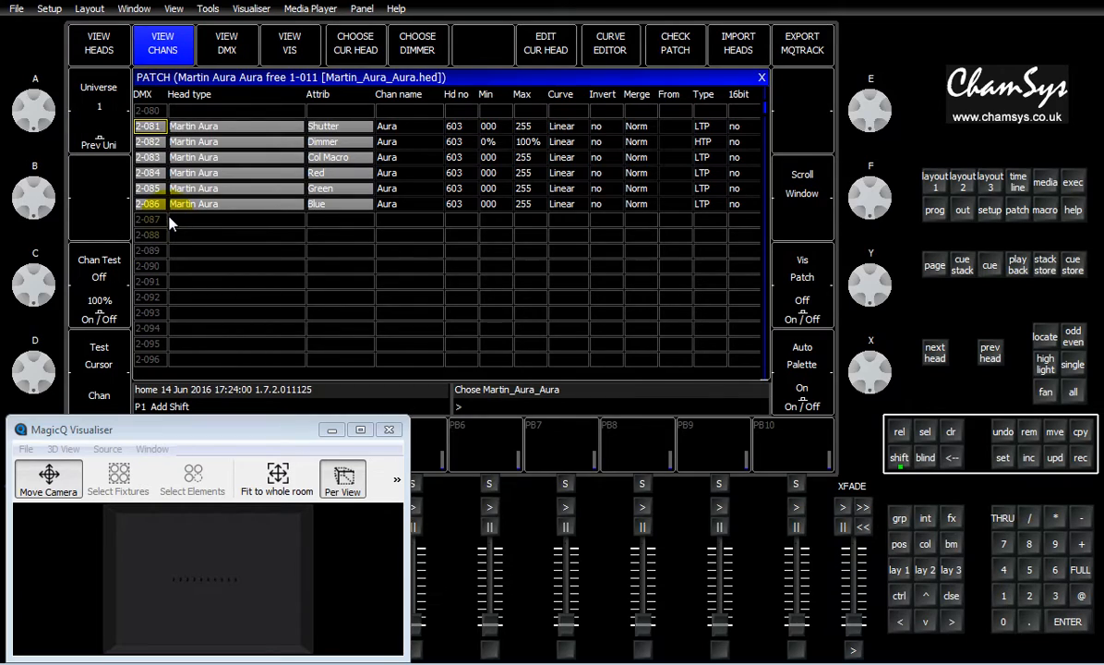
{"action": "left_click", "coordinate": [100, 44]}
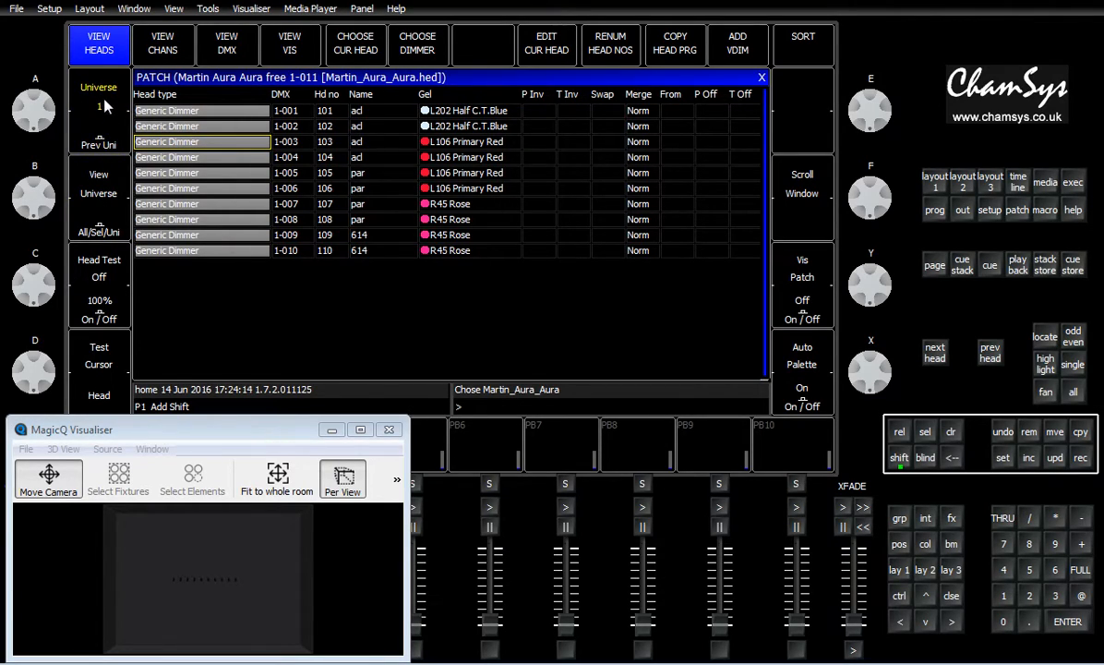
{"action": "left_click", "coordinate": [1012, 208]}
Change the patch view from universe 2 to all heads, and on to only the selected heads.
{"action": "left_click", "coordinate": [95, 141]}
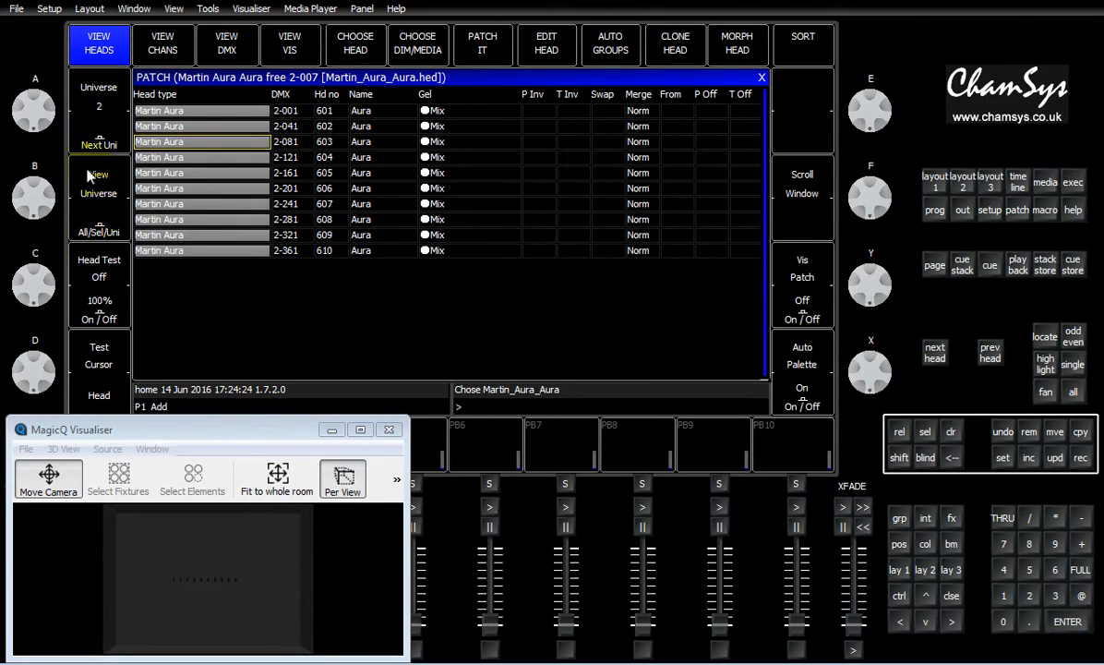
{"action": "left_click", "coordinate": [104, 223]}
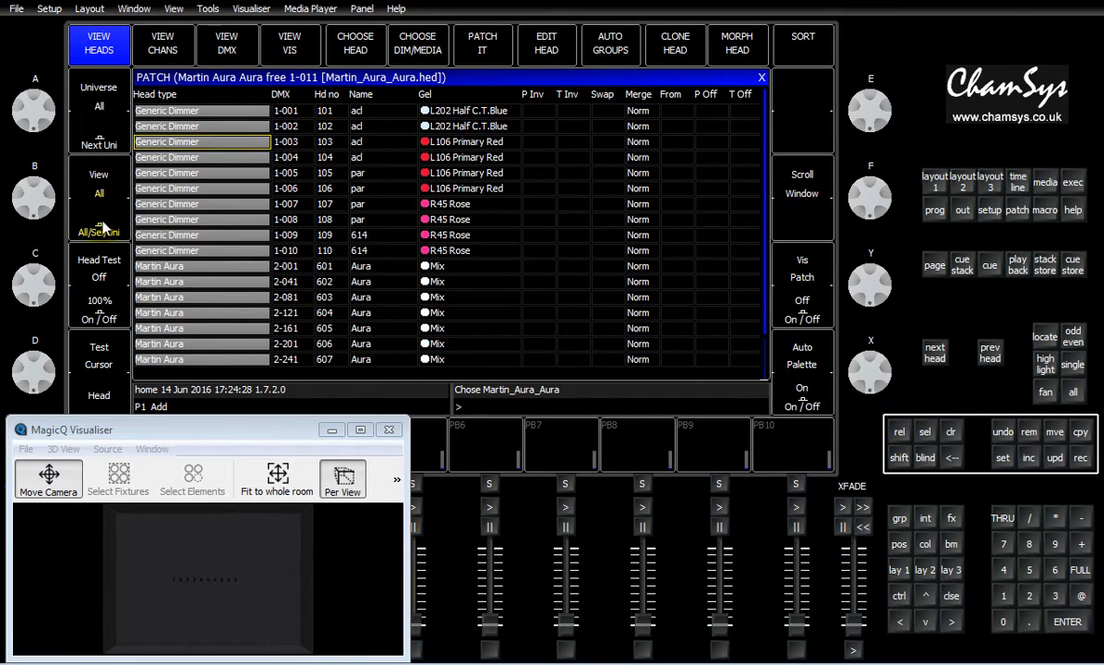
{"action": "left_click", "coordinate": [104, 227]}
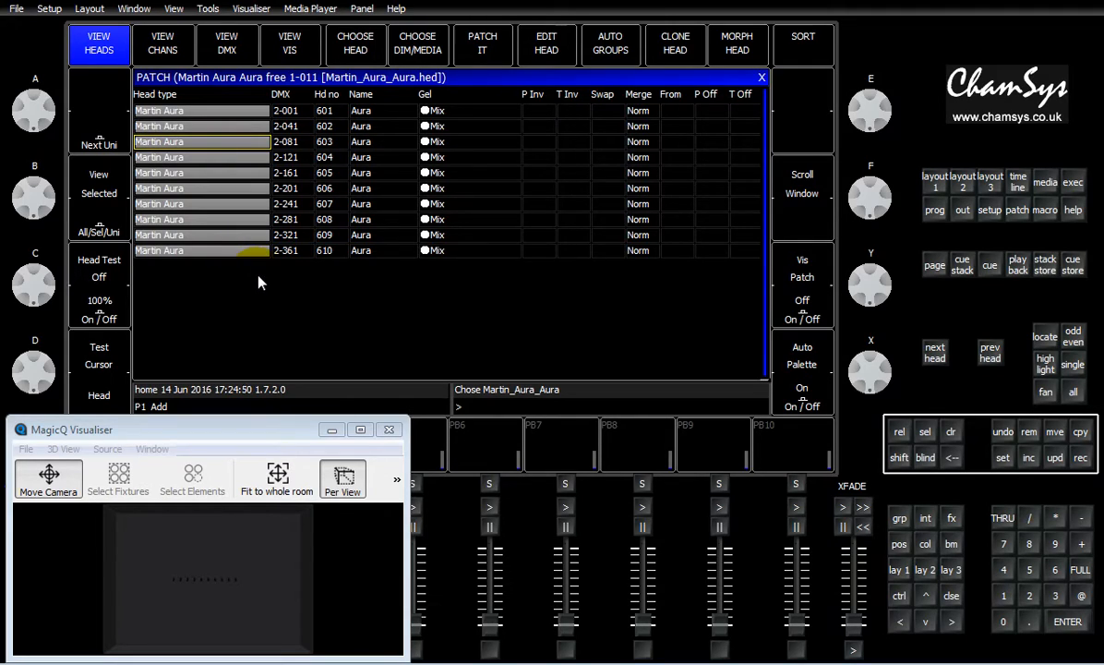
Clear the programmer and select the Dim L106 group to list only its heads in the patch.
{"action": "left_click", "coordinate": [953, 435]}
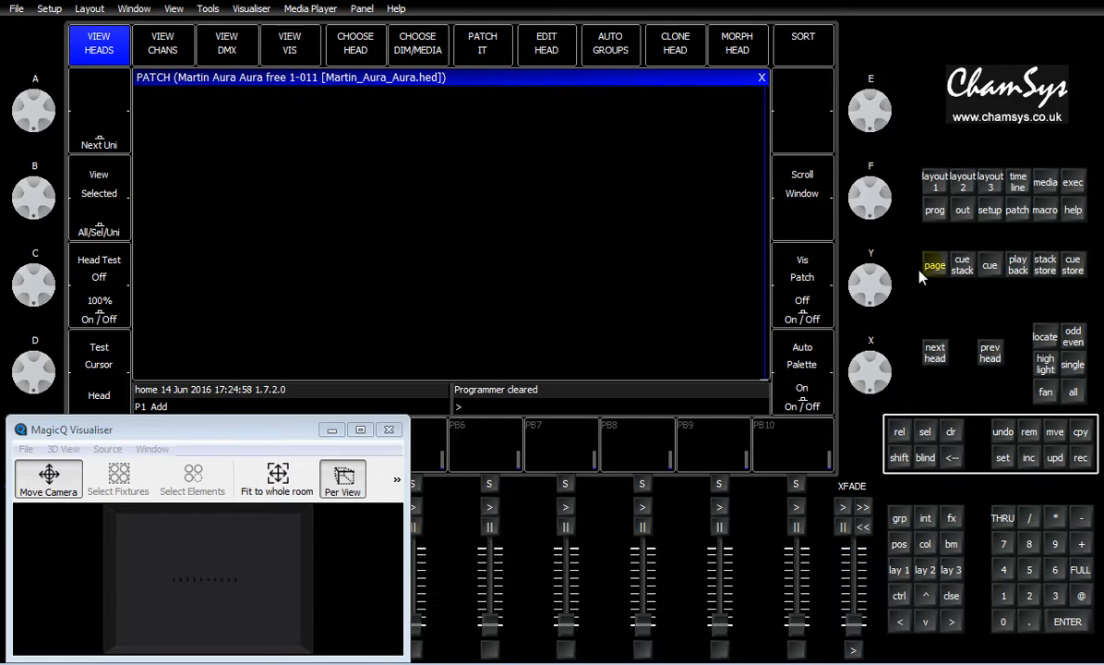
{"action": "left_click", "coordinate": [899, 518]}
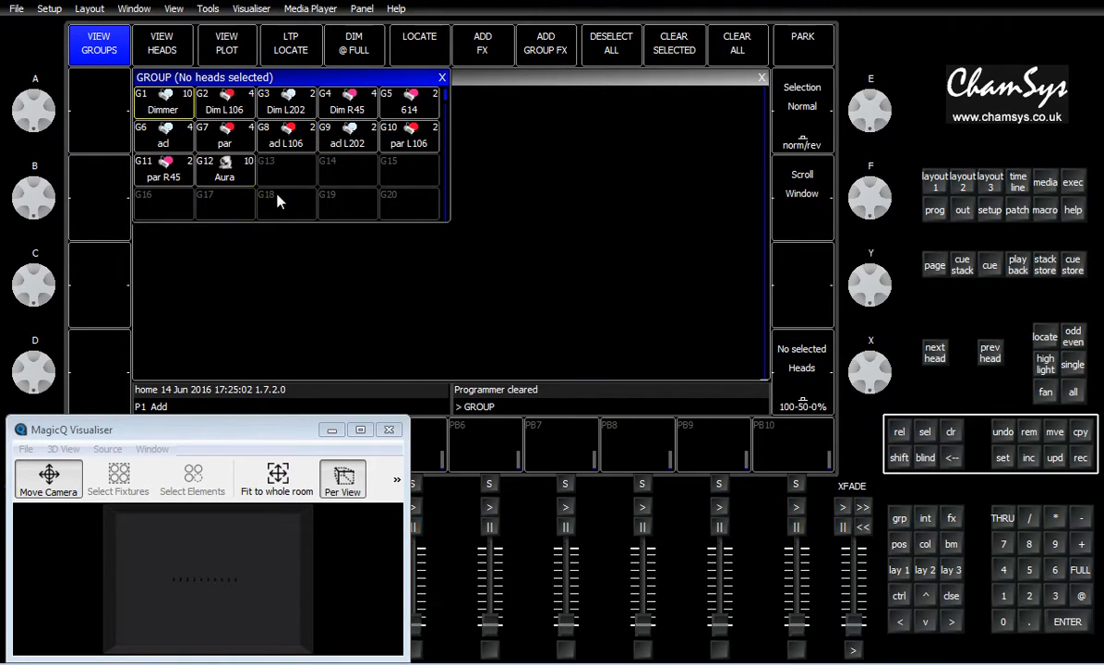
{"action": "left_click", "coordinate": [228, 107]}
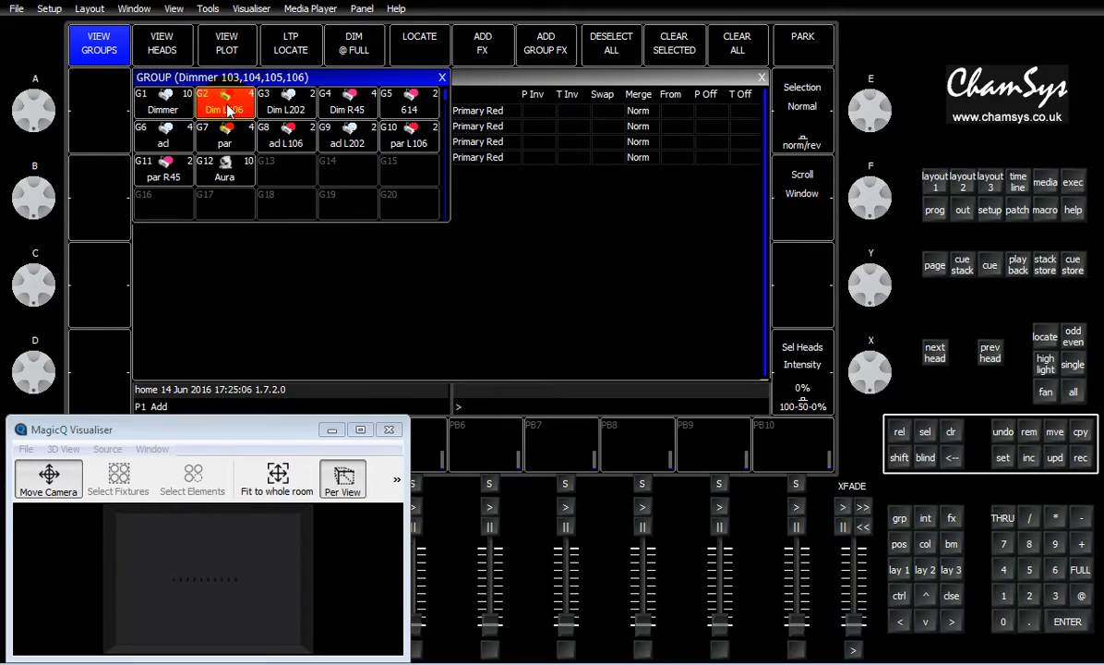
{"action": "left_click", "coordinate": [424, 303]}
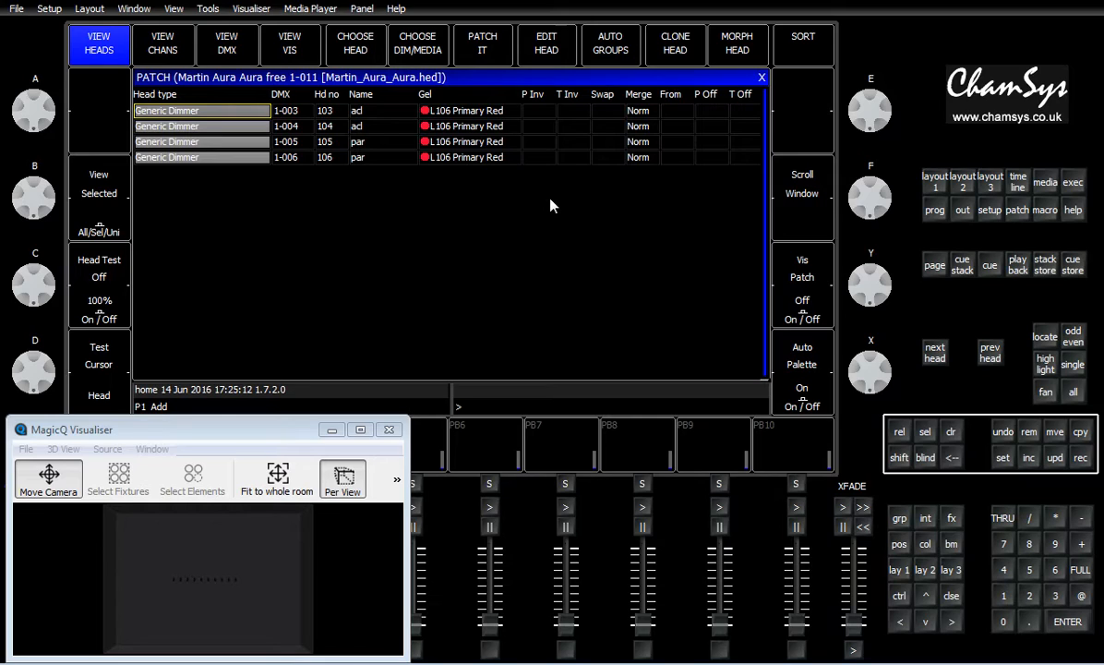
Select the Aura group, and highlight the head numbers and DMX addresses of all ten Auras in the patch.
{"action": "left_click", "coordinate": [900, 518]}
{"action": "left_click", "coordinate": [222, 167]}
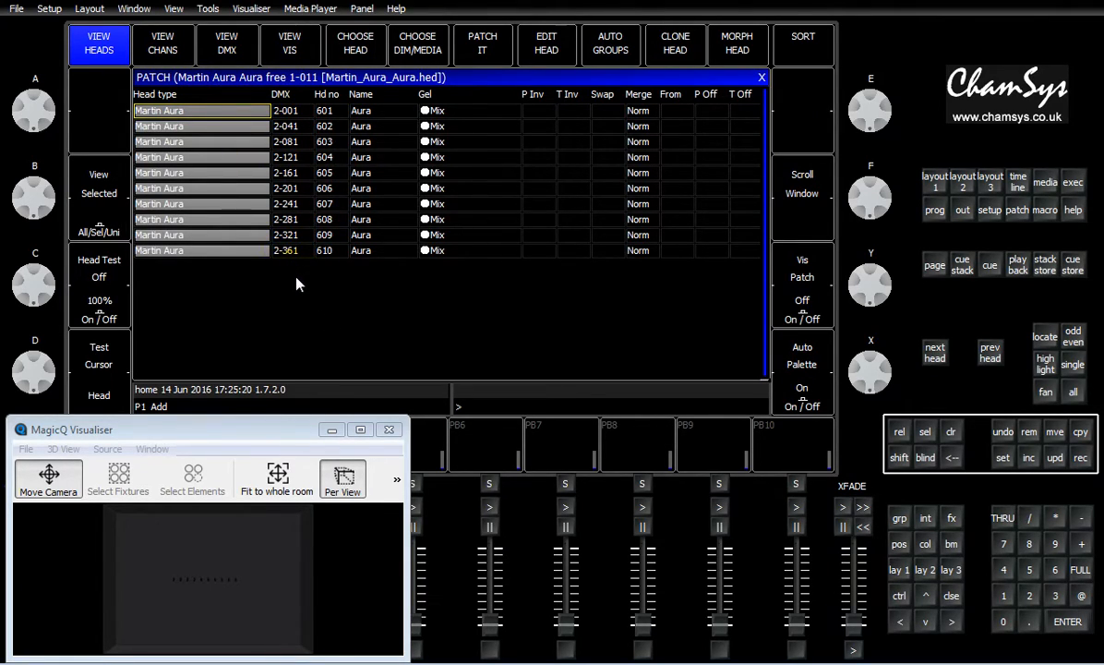
{"action": "left_click", "coordinate": [289, 111]}
{"action": "left_click_drag", "start_coordinate": [291, 111], "coordinate": [280, 248]}
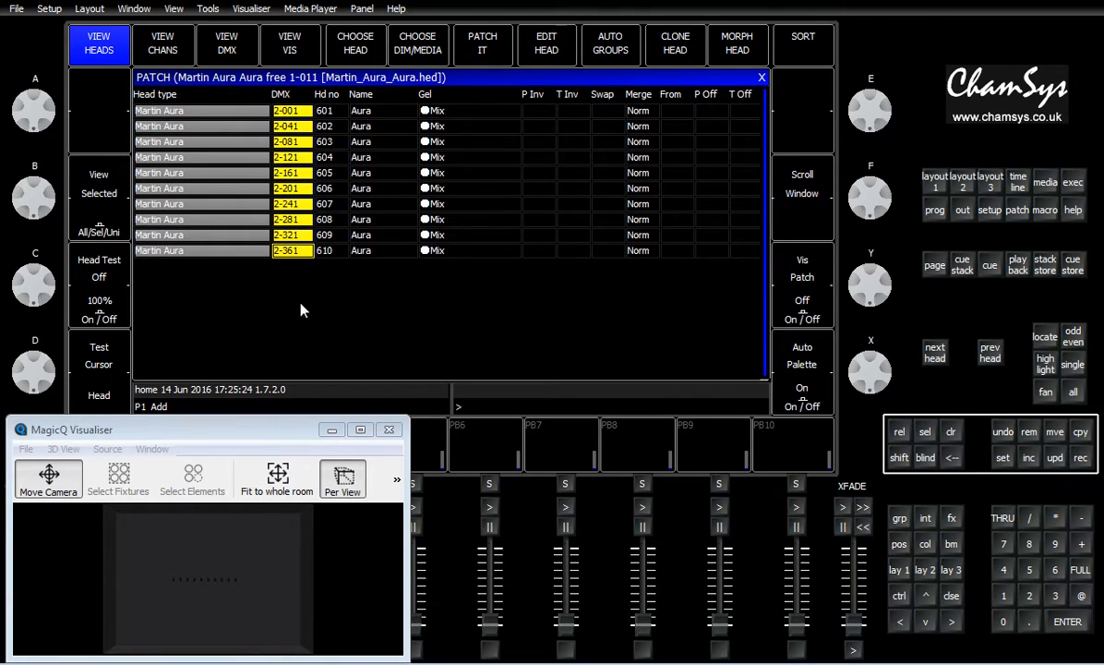
{"action": "left_click_drag", "start_coordinate": [325, 110], "coordinate": [333, 254]}
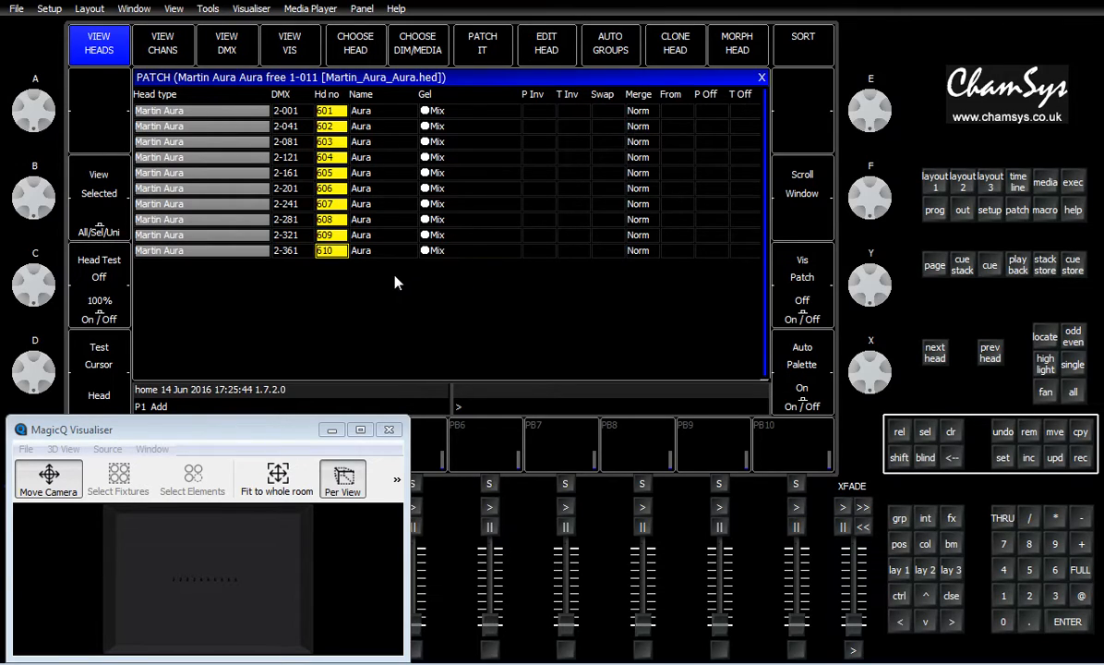
{"action": "left_click_drag", "start_coordinate": [285, 111], "coordinate": [293, 251]}
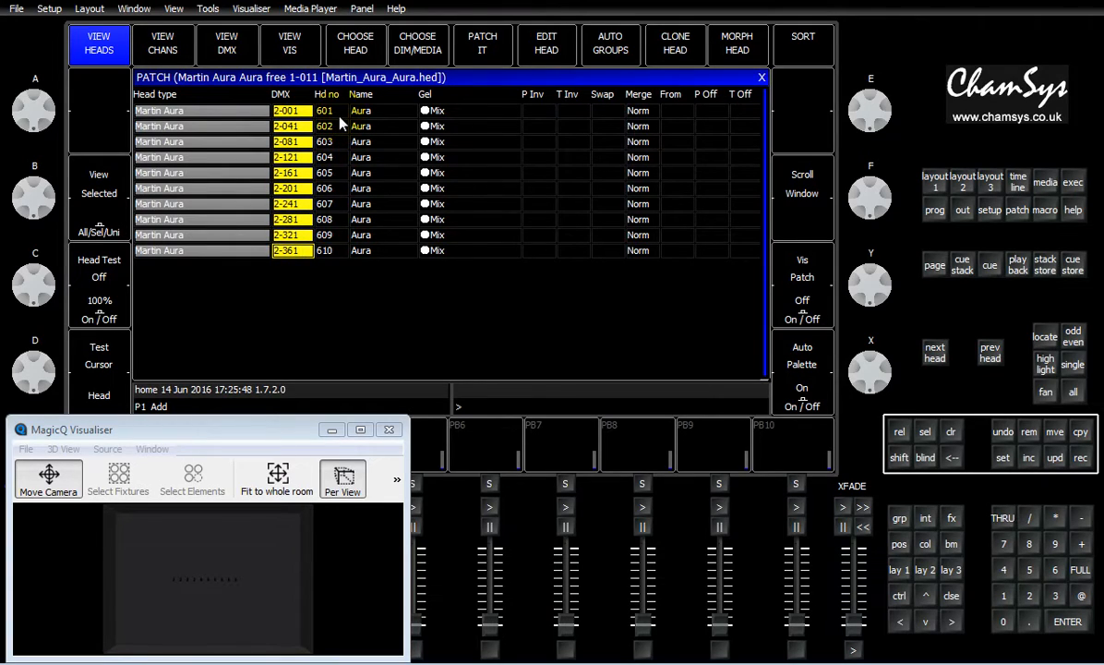